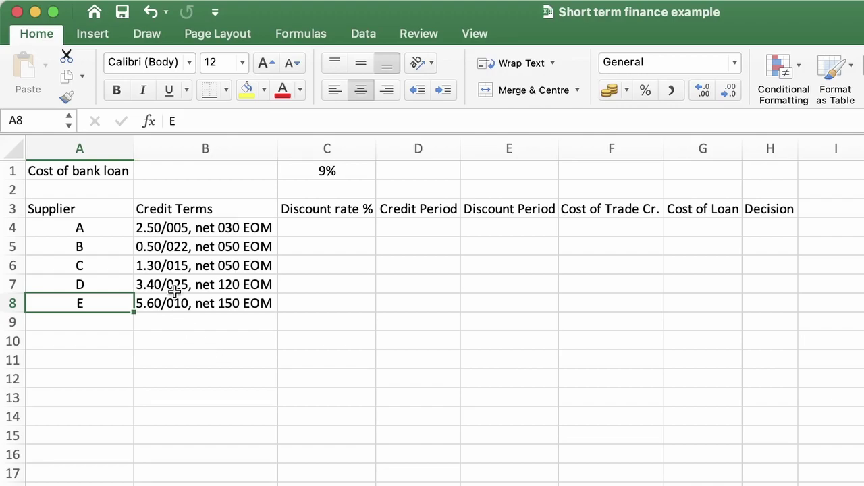
# Review the suppliers' credit terms in column B and the cost of the bank loan in C1
pyautogui.click(154, 230)
pyautogui.press('Down')
pyautogui.click(152, 227)
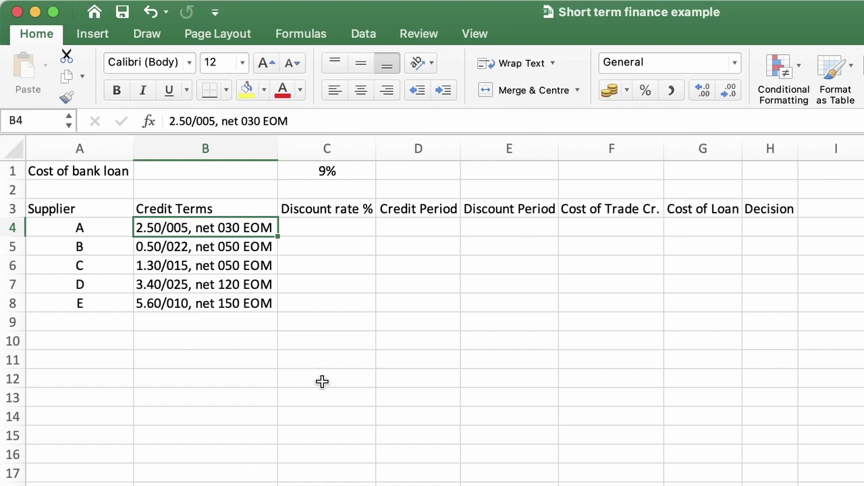
pyautogui.click(67, 177)
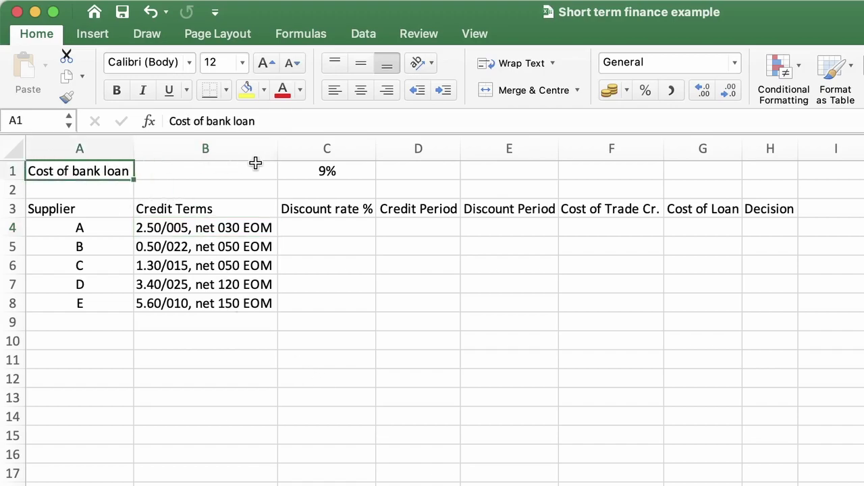
pyautogui.click(339, 171)
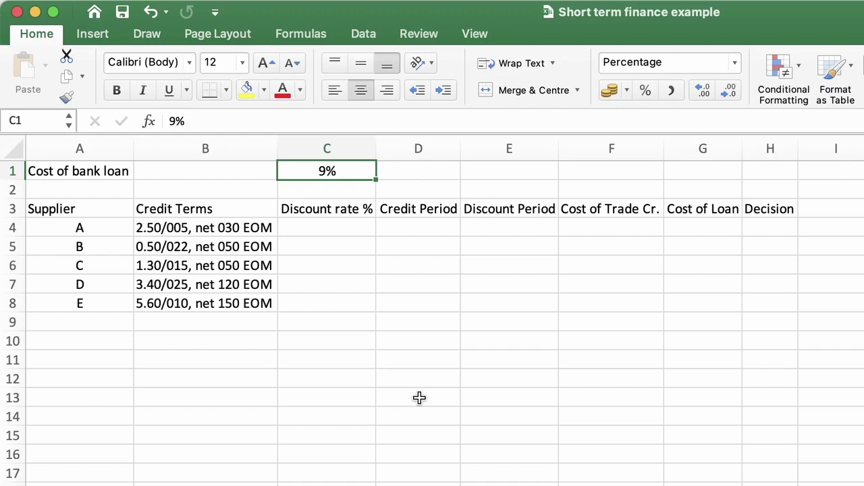
pyautogui.click(165, 227)
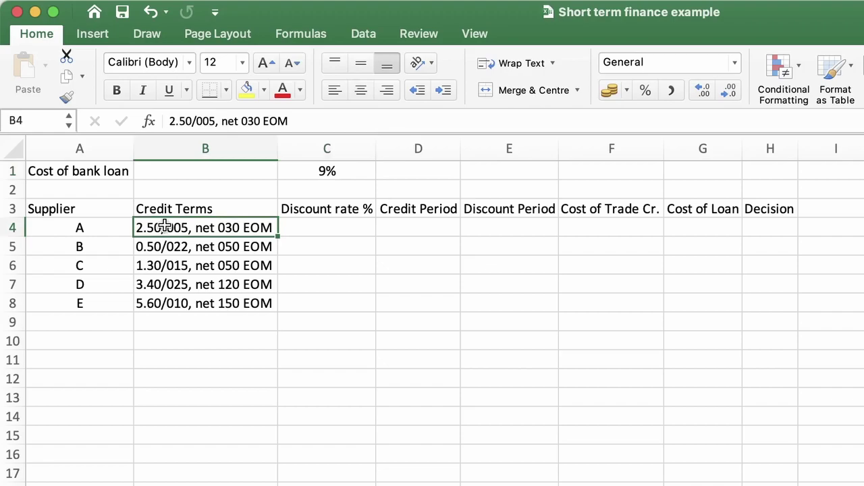
# Center the Supplier header in A3
pyautogui.click(106, 209)
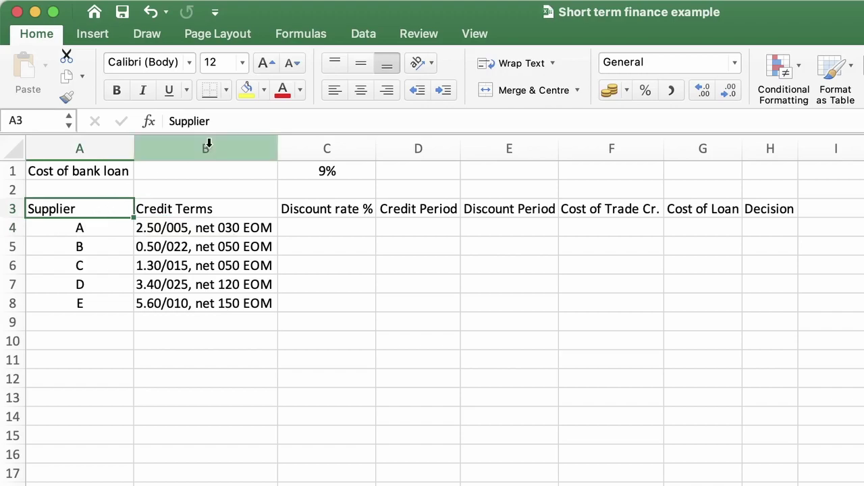
pyautogui.click(367, 86)
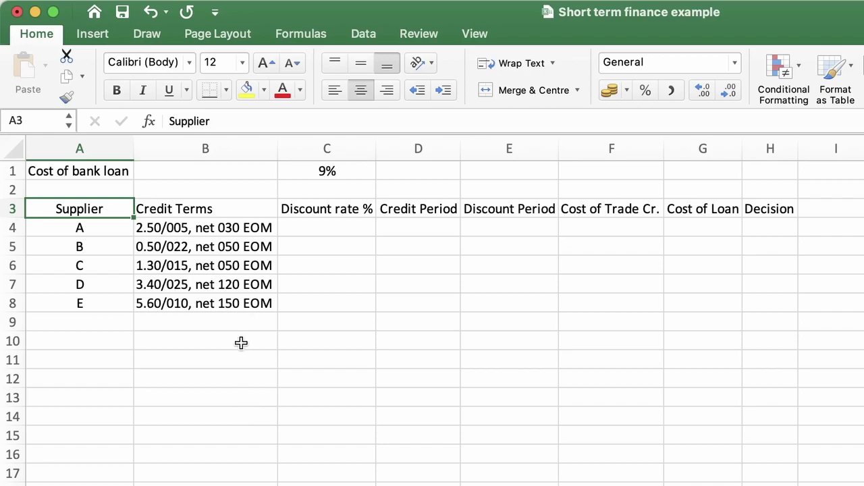
# Examine how the credit terms in column B are structured for each supplier, alongside the bank loan cost and the empty Discount rate % column
pyautogui.click(237, 230)
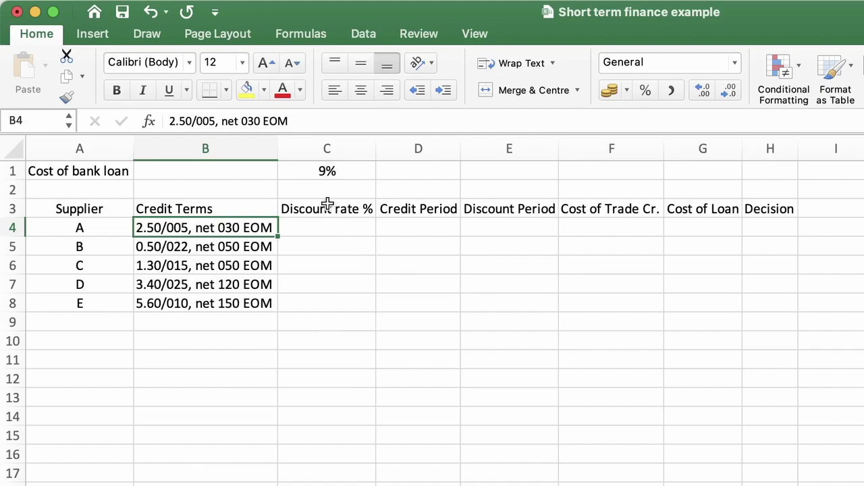
pyautogui.click(348, 173)
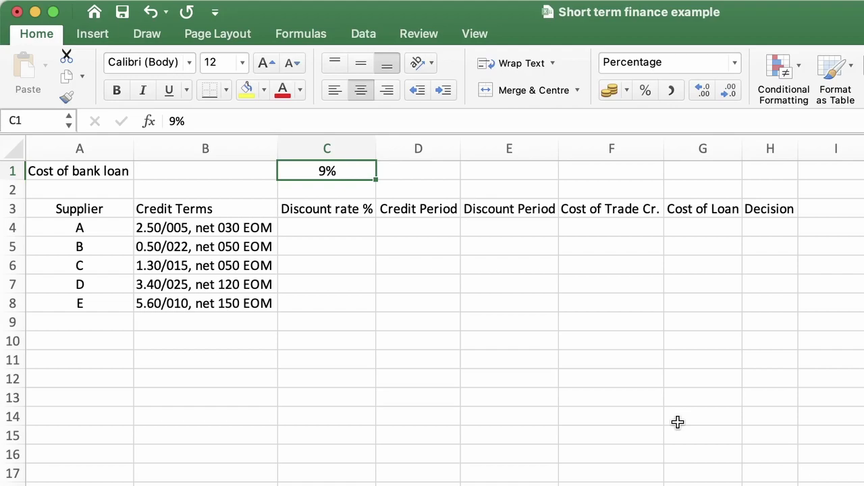
pyautogui.click(353, 224)
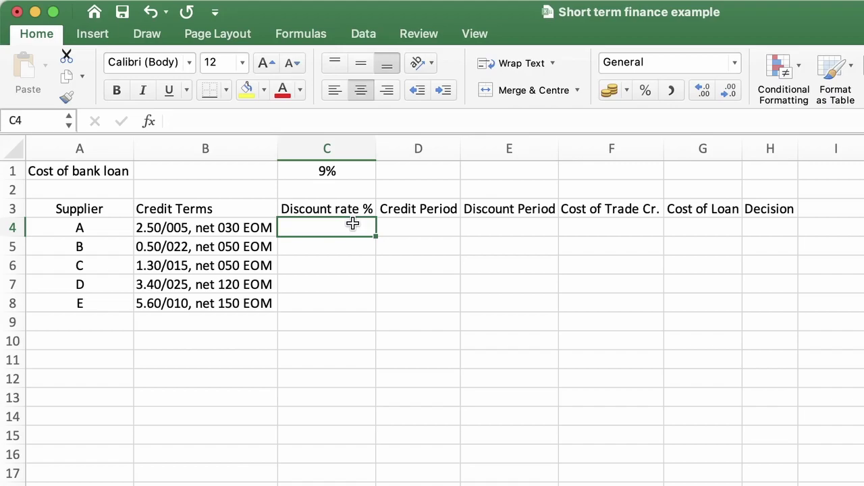
pyautogui.click(222, 226)
pyautogui.click(337, 228)
pyautogui.click(150, 228)
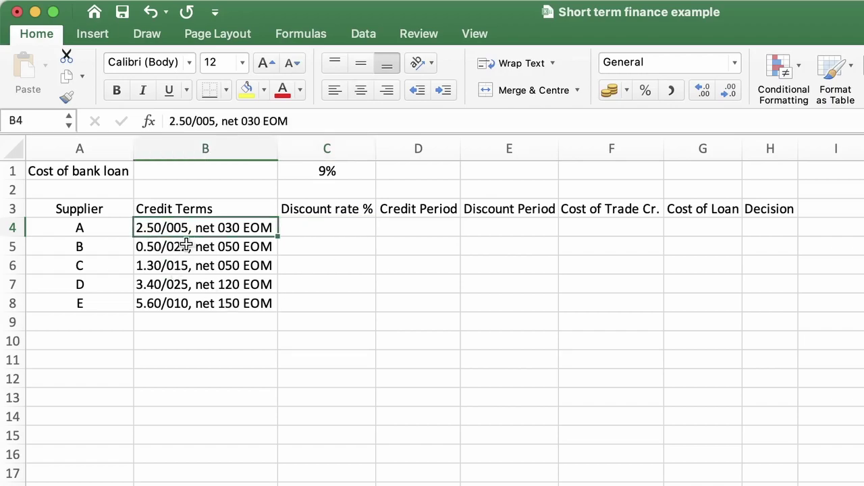
pyautogui.click(179, 246)
pyautogui.press('Up')
pyautogui.press('Down')
pyautogui.press('Down')
pyautogui.press('Down')
pyautogui.click(156, 226)
# Extract supplier A's discount rate in C4 with a LEFT formula returning the first 4 characters of B4
pyautogui.click(323, 223)
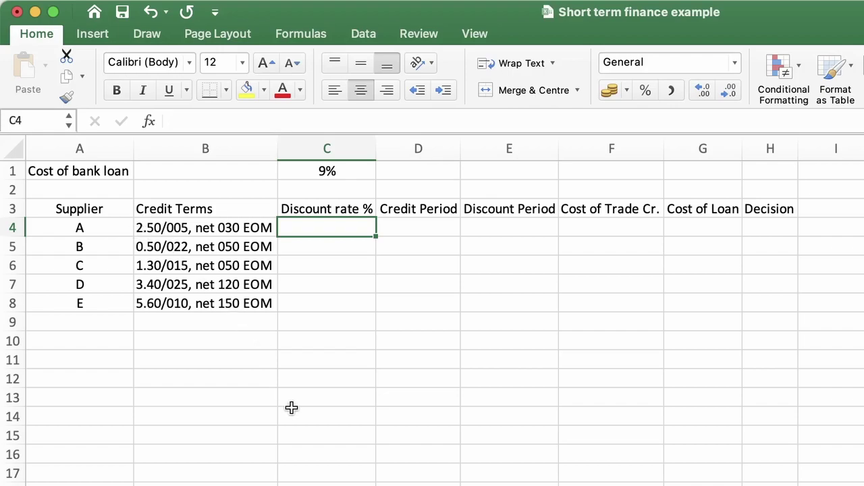
pyautogui.write('=')
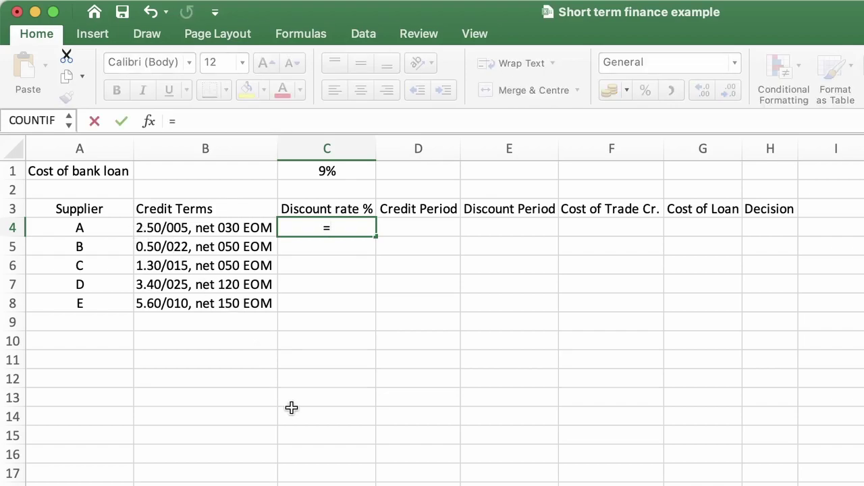
pyautogui.write('ledt')
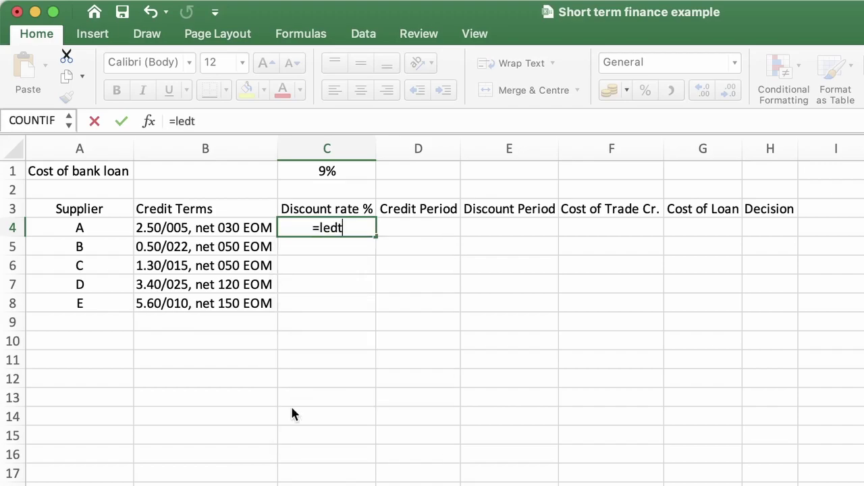
pyautogui.press('BackSpace')
pyautogui.press('BackSpace')
pyautogui.write('f')
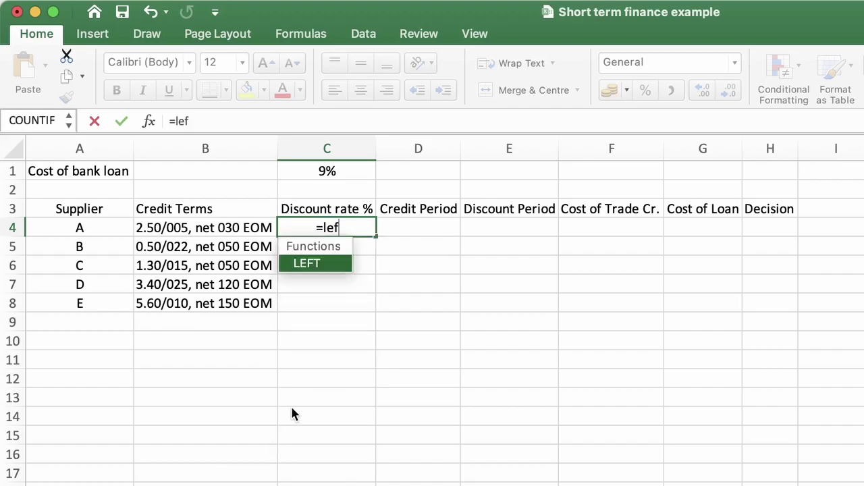
pyautogui.write('t(')
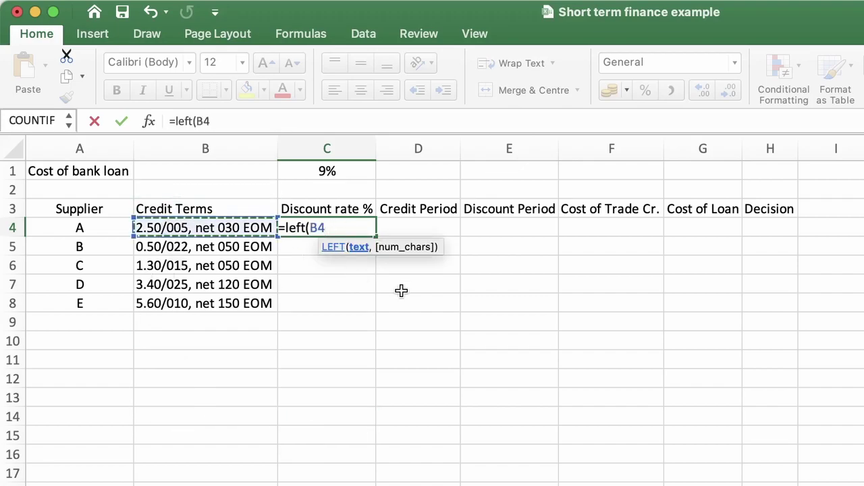
pyautogui.write(',')
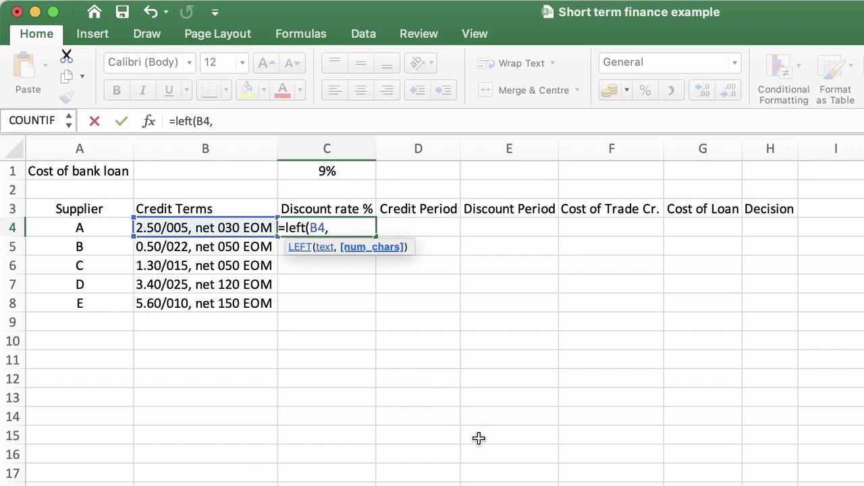
pyautogui.write('4)')
pyautogui.press('Return')
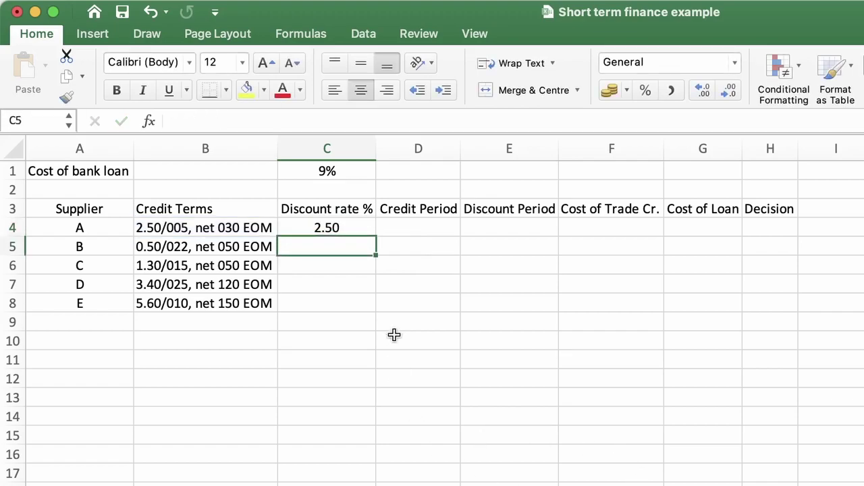
# Enter the formula =MID(B4,6,3) in D4 under Credit Period to extract three characters from supplier A's credit terms
pyautogui.click(421, 228)
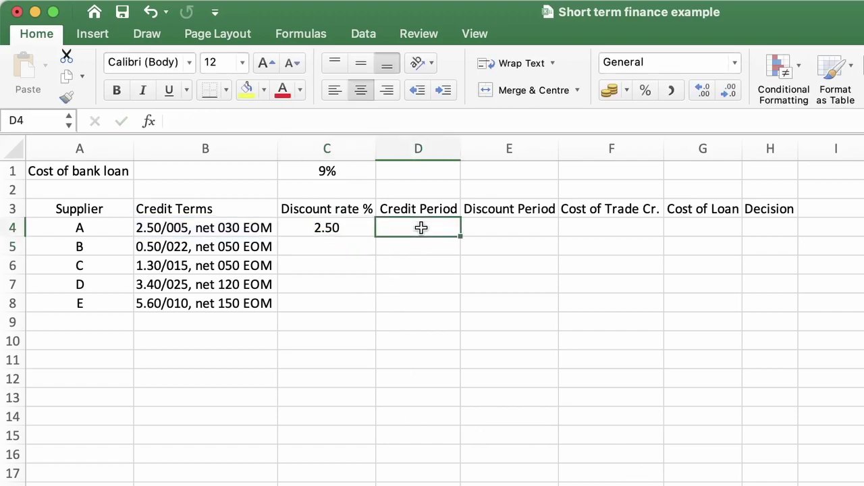
pyautogui.write('=')
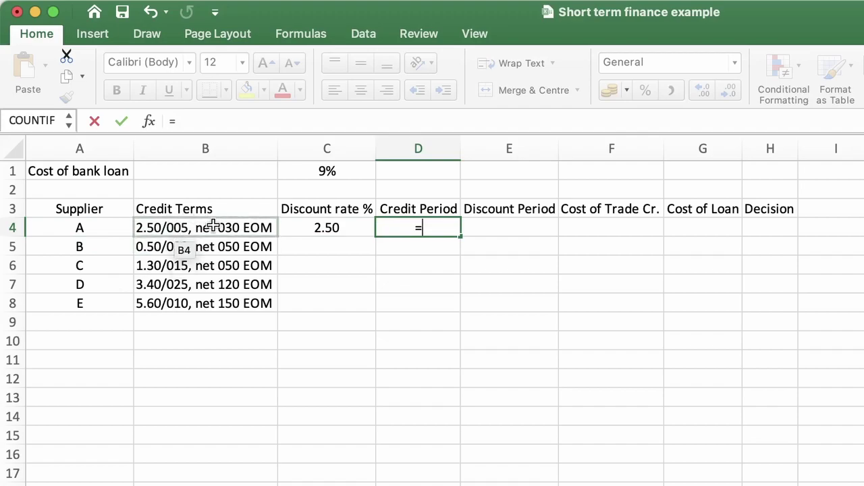
pyautogui.write('mid(')
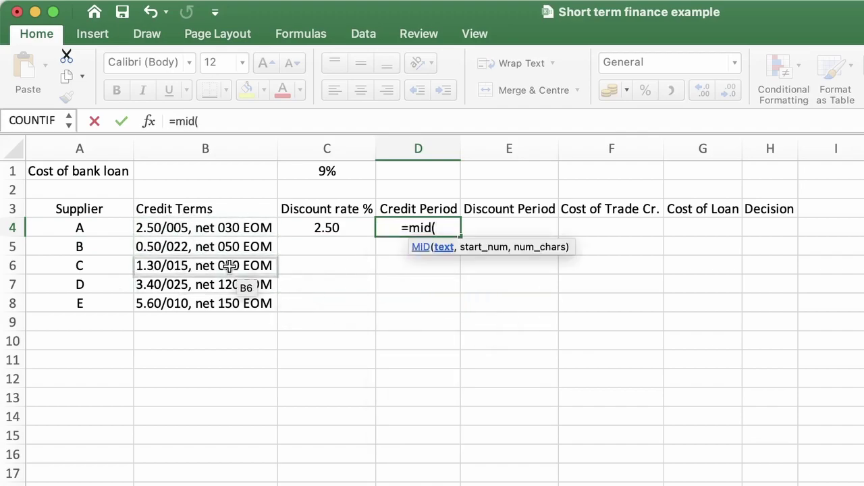
pyautogui.click(231, 227)
pyautogui.write(',')
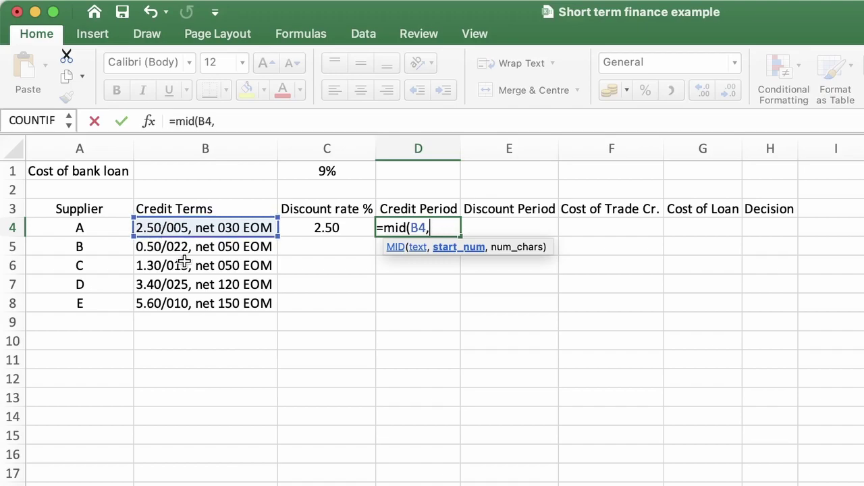
pyautogui.write('6')
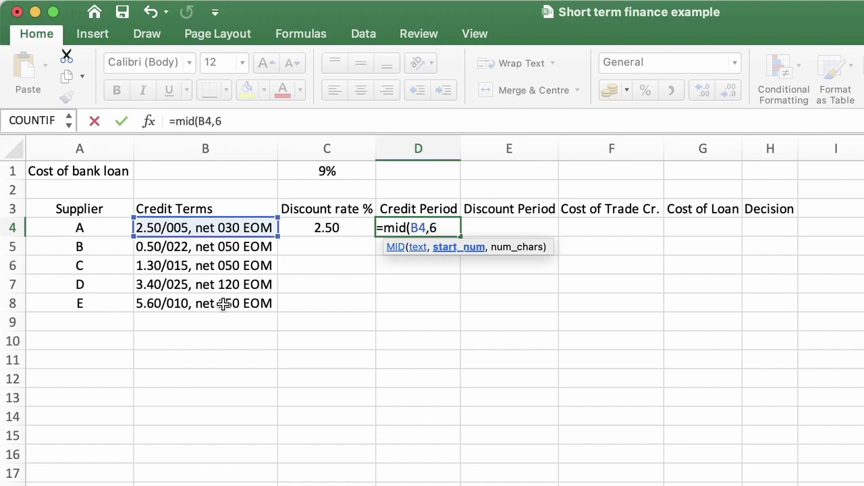
pyautogui.write(',')
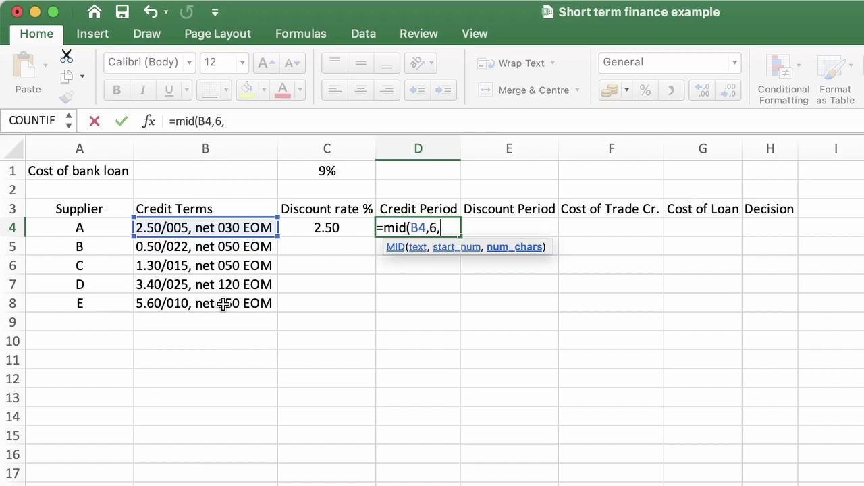
pyautogui.write('3)')
pyautogui.press('Return')
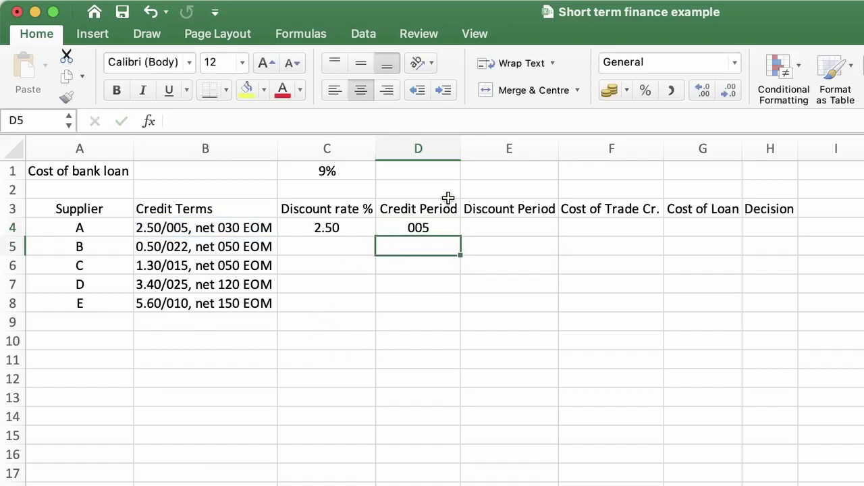
# Correct the Credit Period formula in D4 so that the MID function starts at character 15
pyautogui.click(521, 224)
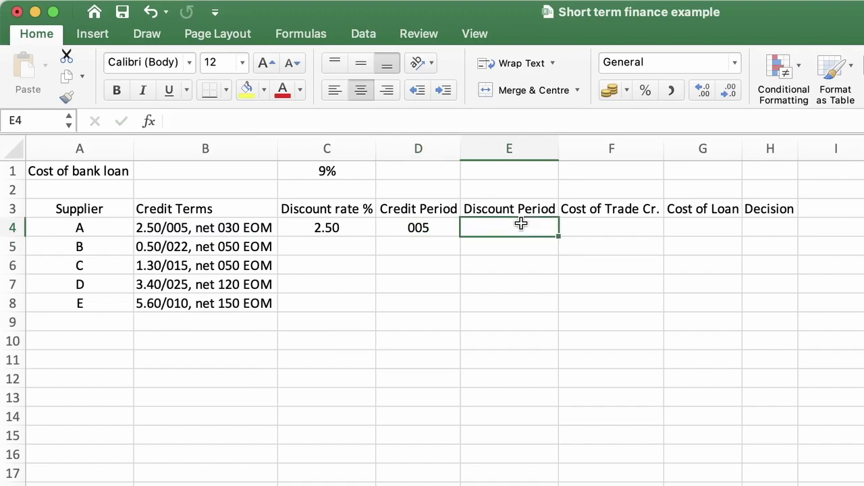
pyautogui.click(414, 230)
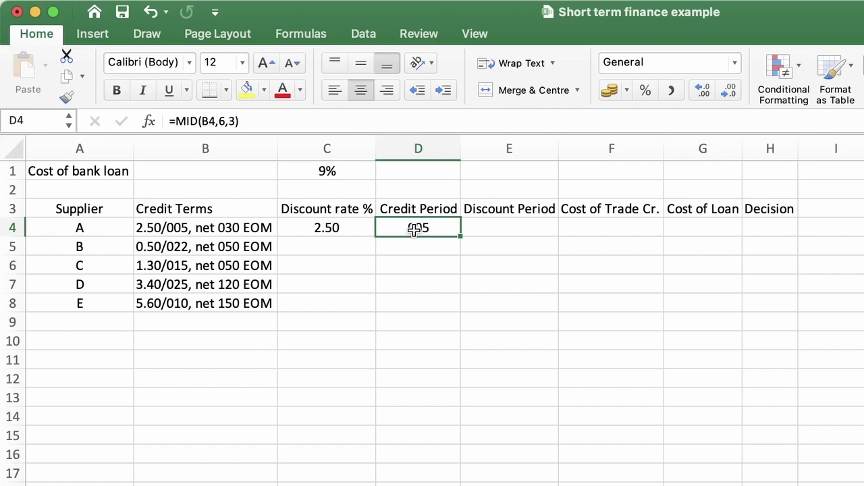
pyautogui.doubleClick(415, 230)
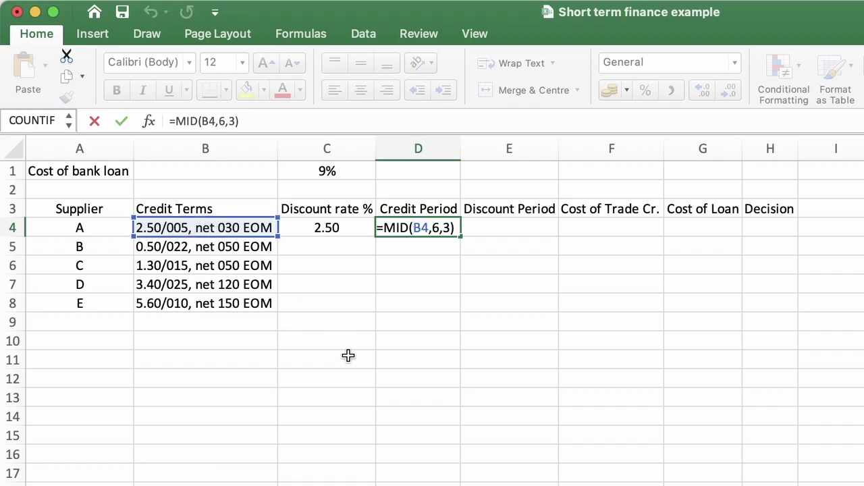
pyautogui.press('Right')
pyautogui.press('Right')
pyautogui.press('Right')
pyautogui.write('15')
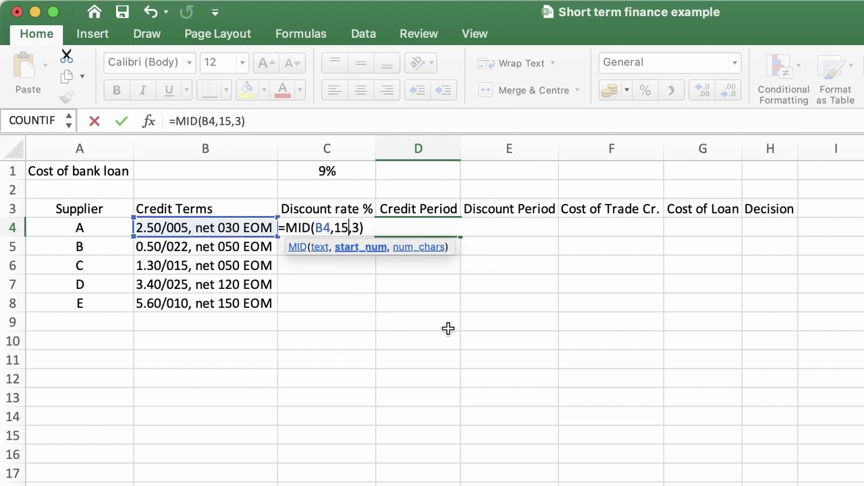
pyautogui.press('Right')
pyautogui.press('Right')
pyautogui.press('Right')
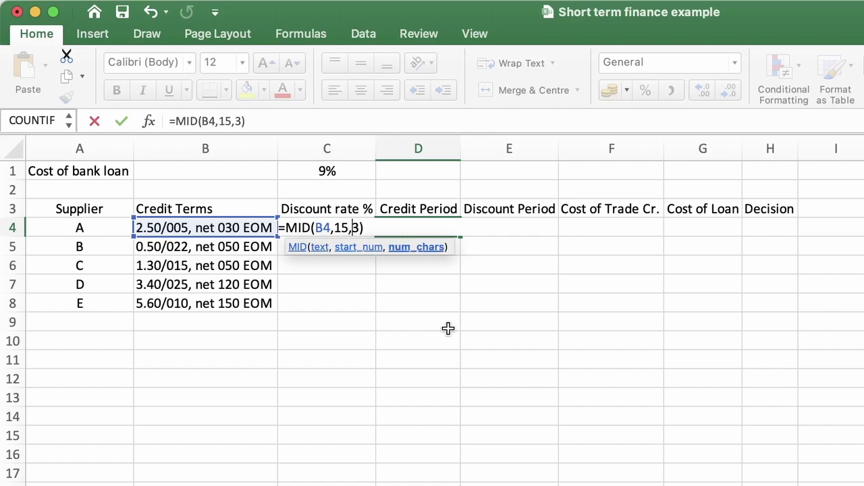
pyautogui.press('Return')
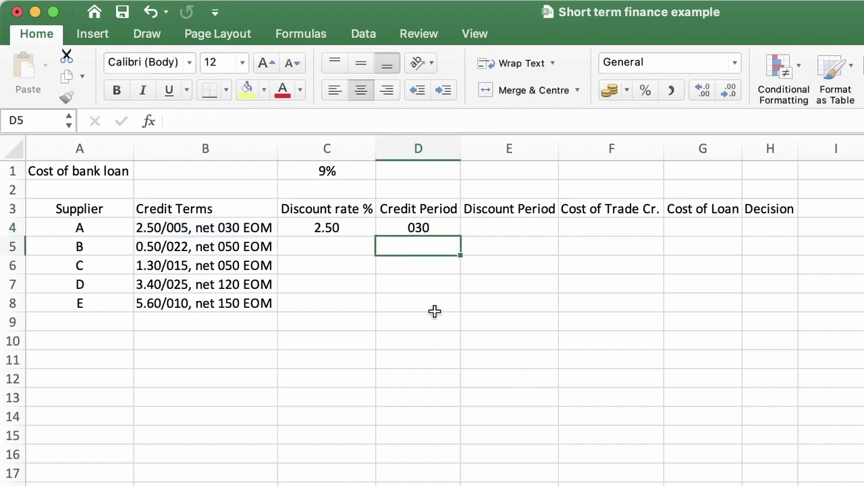
# Extract supplier A's discount period in E4 with the formula =MID(B4,6,3)
pyautogui.click(525, 227)
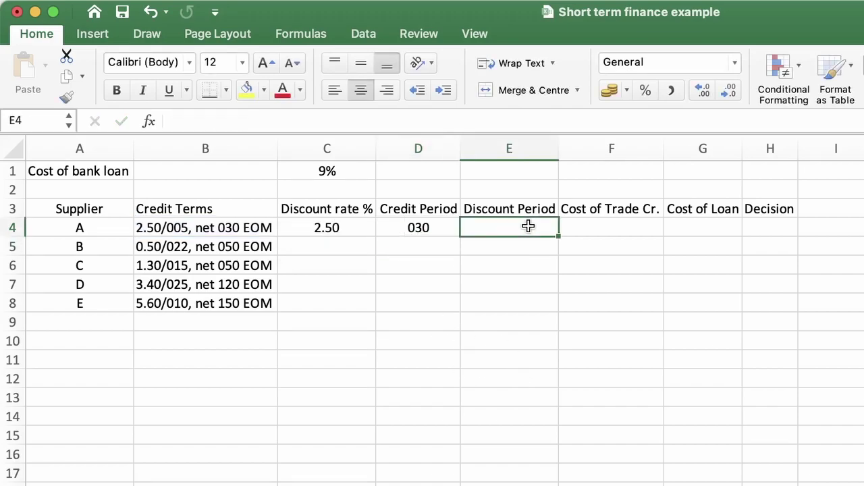
pyautogui.write('=mif')
pyautogui.press('BackSpace')
pyautogui.write('d(')
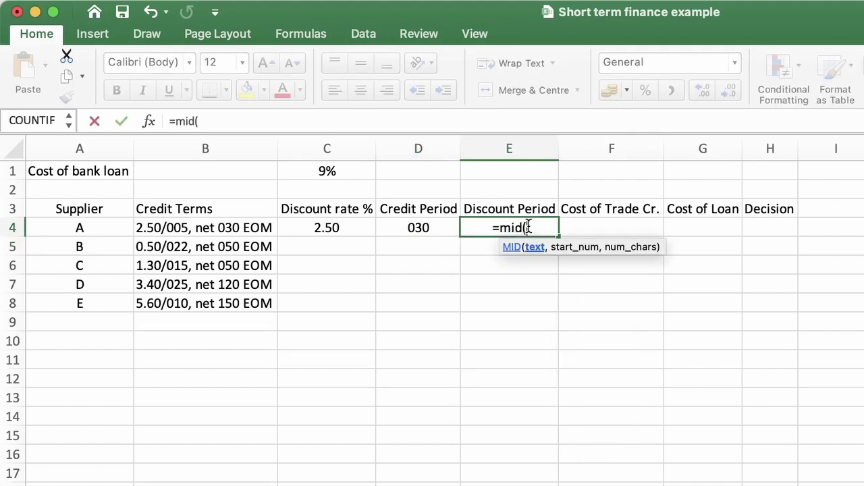
pyautogui.click(250, 232)
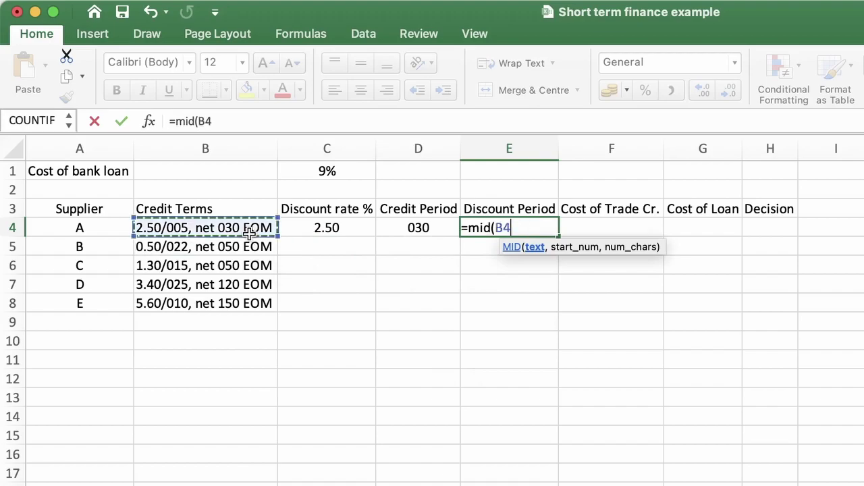
pyautogui.write(',')
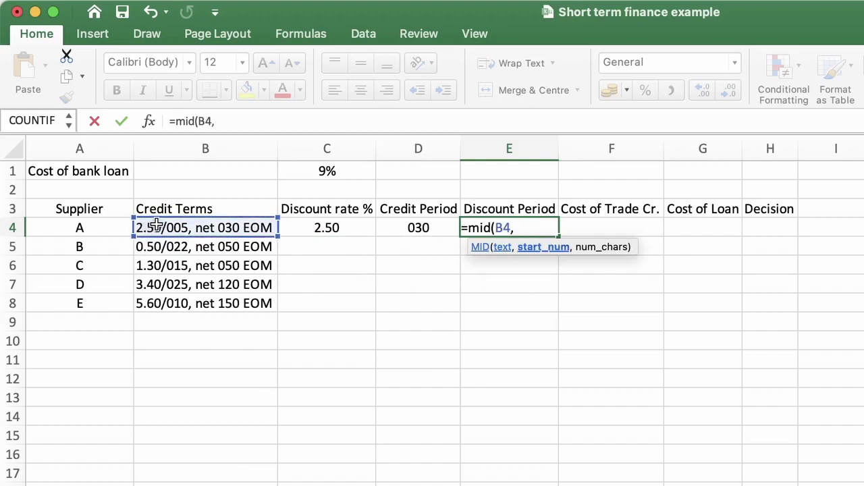
pyautogui.write('6,')
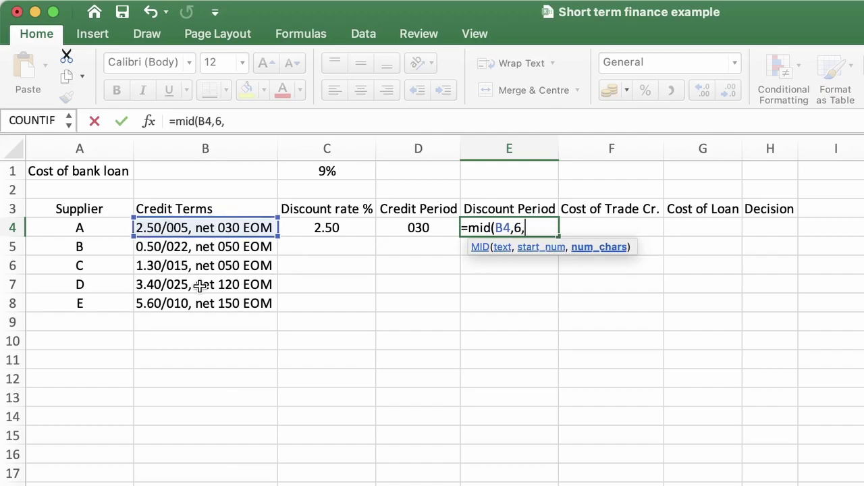
pyautogui.write('3)')
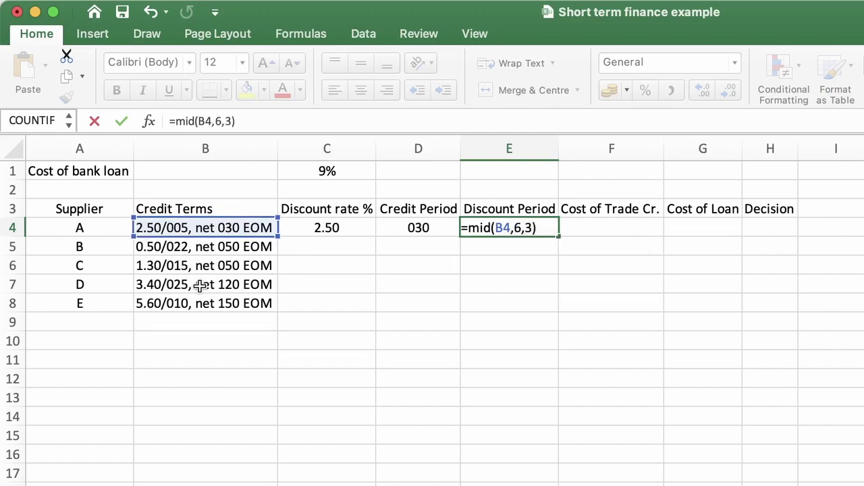
pyautogui.press('Return')
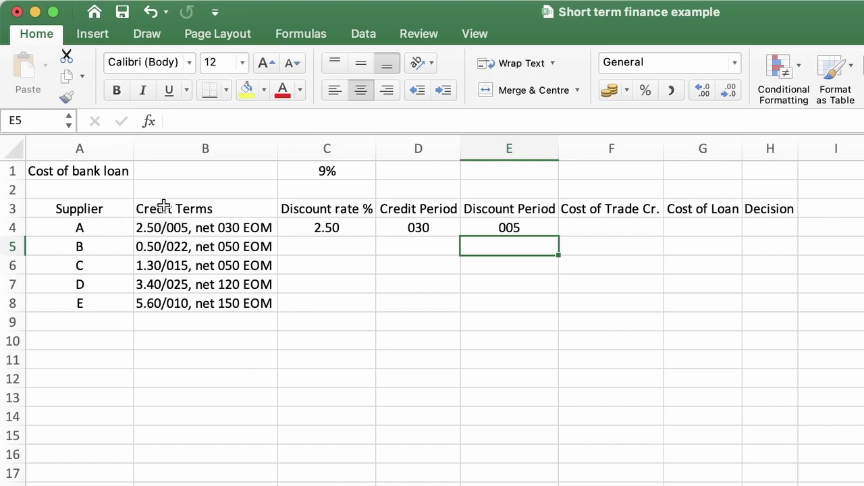
# Start the Cost of Trade Cr. formula in F4 as two bracketed terms multiplied together, filling the first with C4/(100-C4
pyautogui.click(623, 224)
pyautogui.write('=')
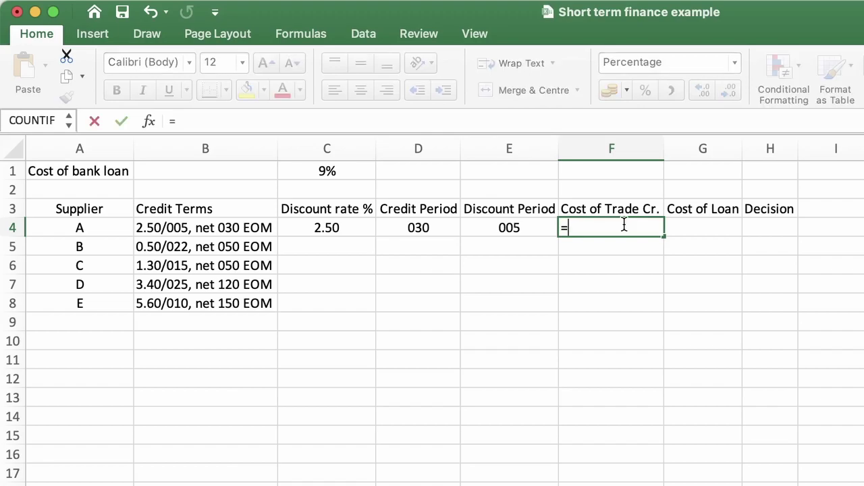
pyautogui.write('()*()')
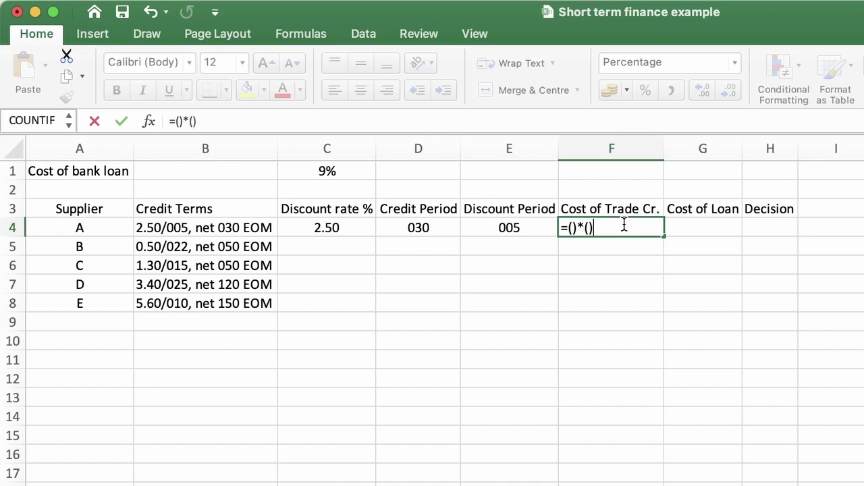
pyautogui.click(573, 228)
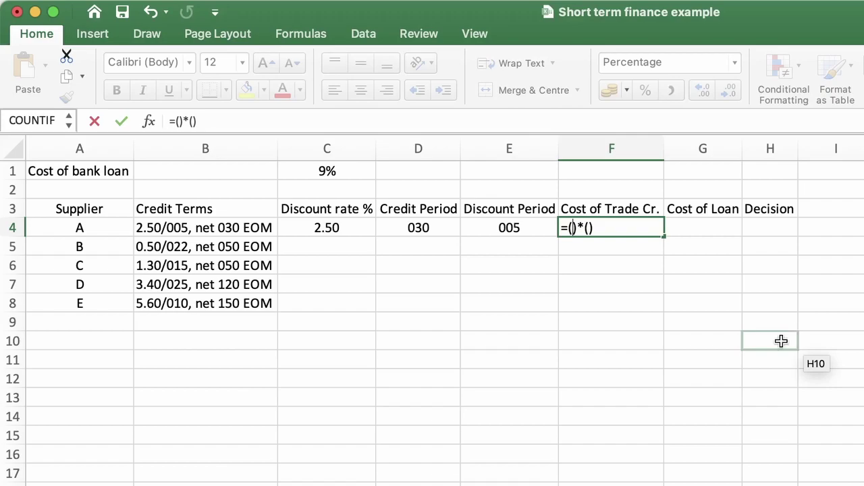
pyautogui.click(325, 227)
pyautogui.write('/')
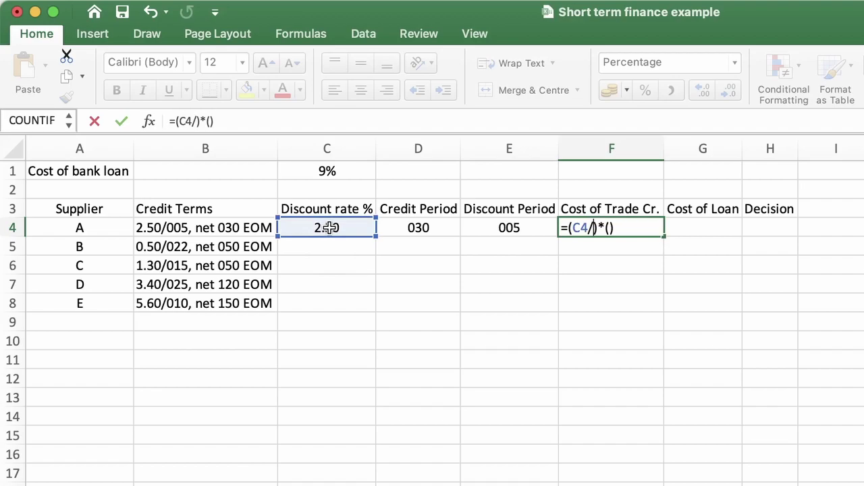
pyautogui.write('(100')
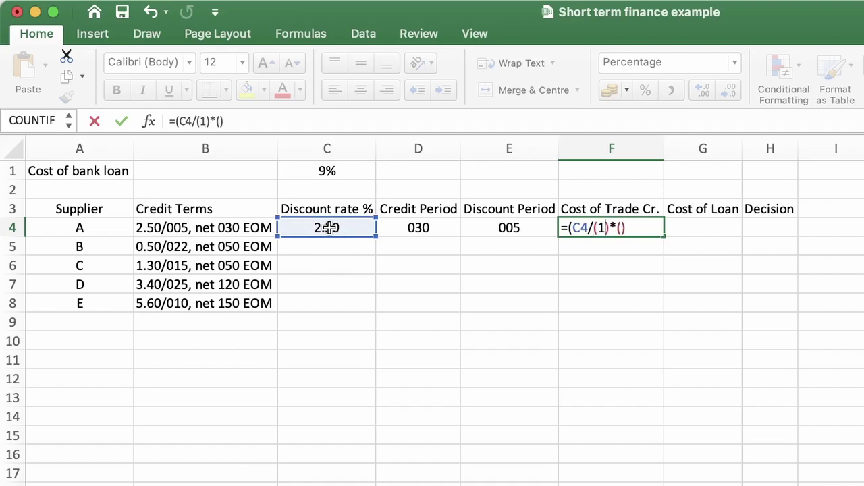
pyautogui.write('-')
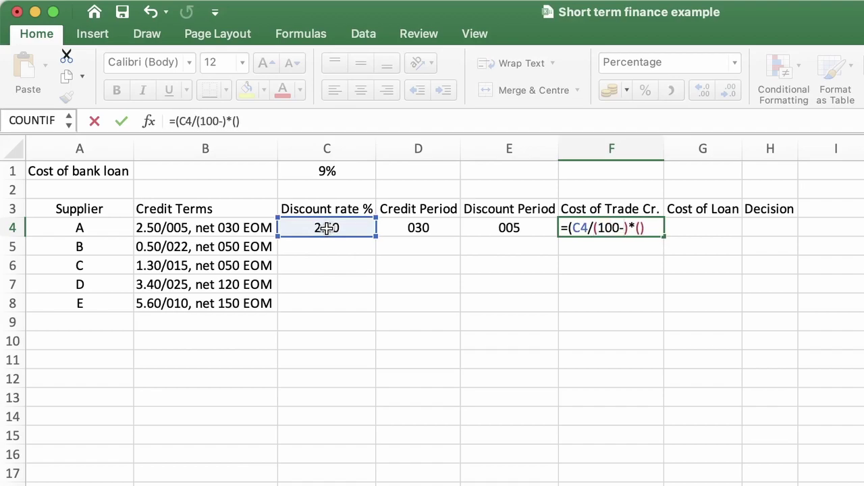
pyautogui.click(327, 227)
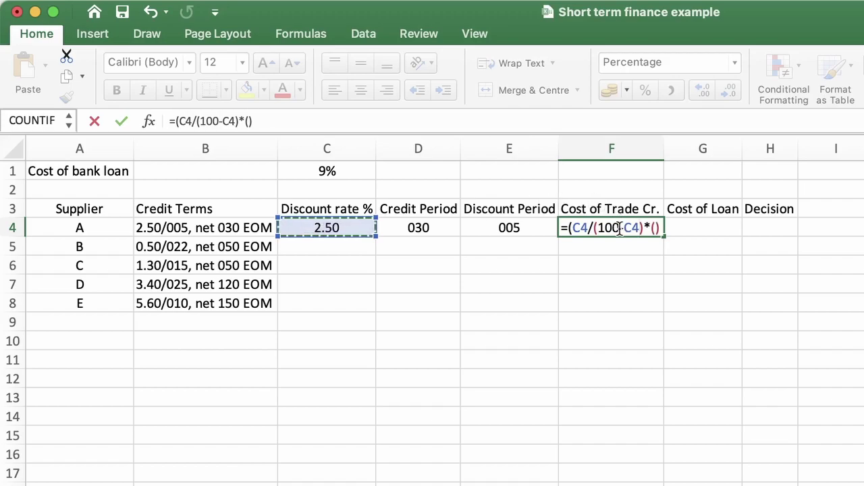
# Fill the second bracketed term of the F4 formula with 365/(D4-E4) and submit the formula
pyautogui.click(657, 228)
pyautogui.write('365')
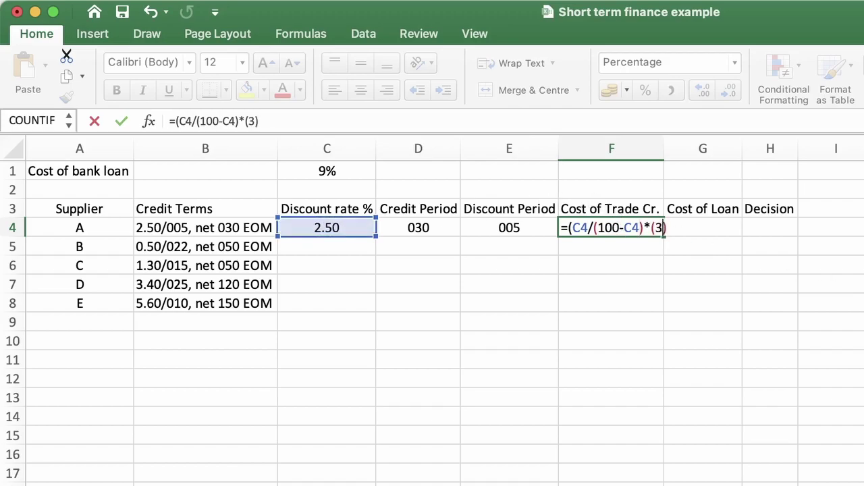
pyautogui.write('/(')
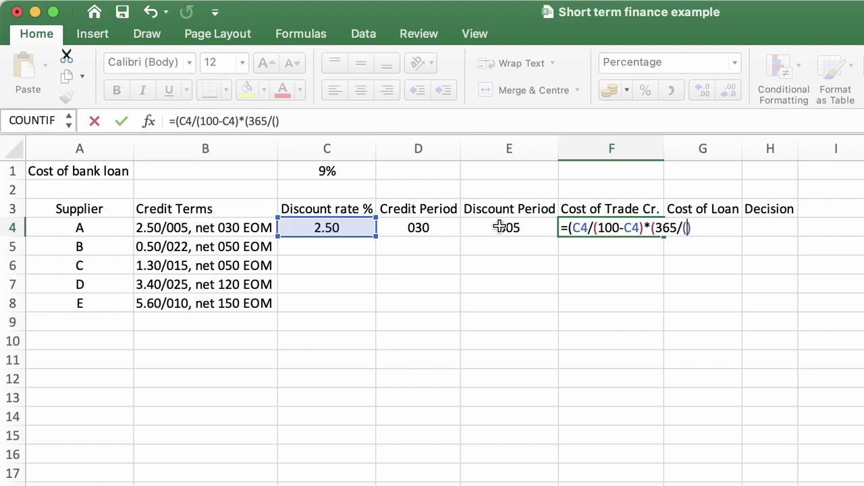
pyautogui.click(437, 229)
pyautogui.write('-')
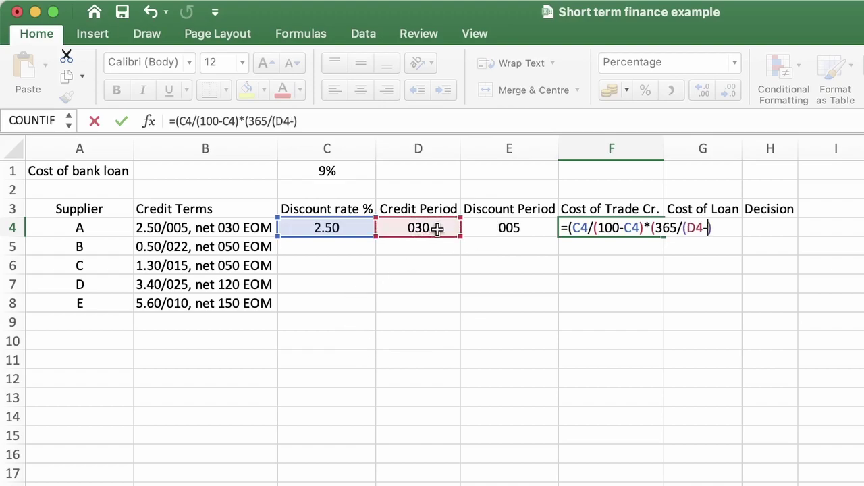
pyautogui.click(517, 225)
pyautogui.write(')')
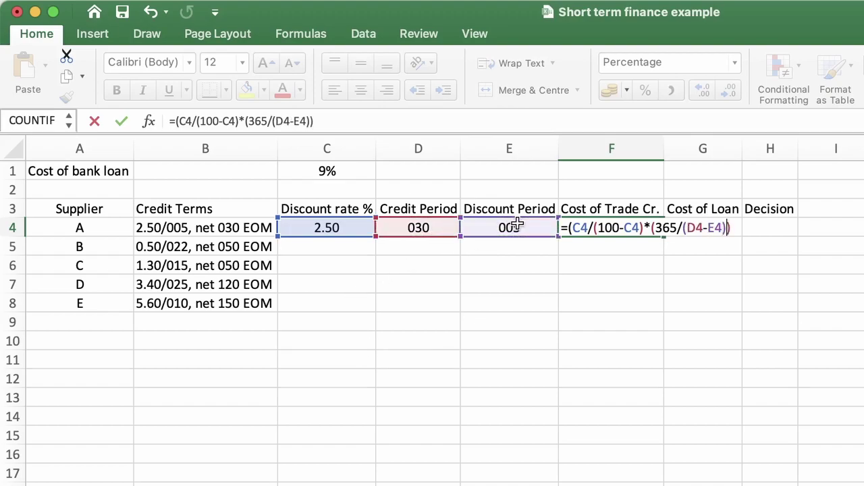
pyautogui.press('Return')
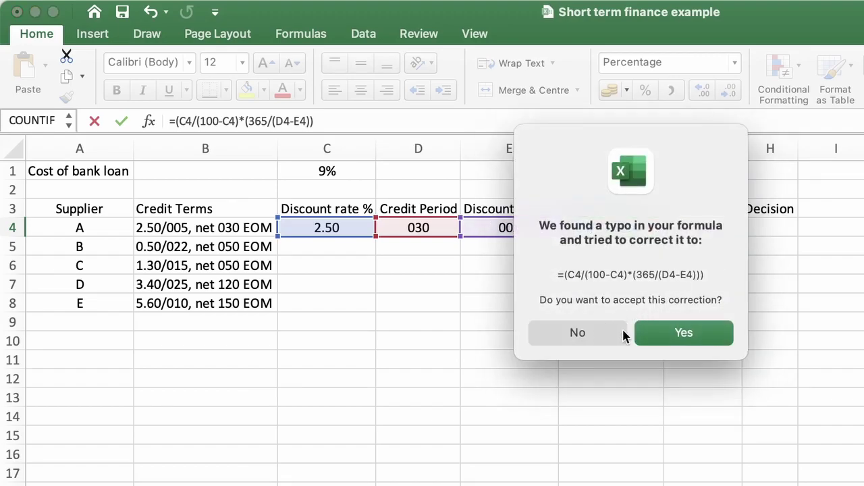
# Reject the suggested correction and add the missing closing parenthesis before the multiplication, making F4 =(C4/(100-C4))*(365/(D4-E4))
pyautogui.click(593, 332)
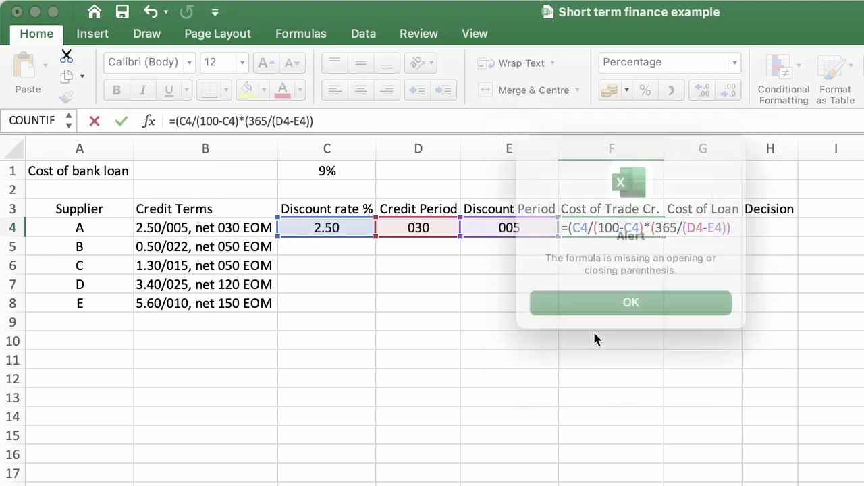
pyautogui.click(655, 292)
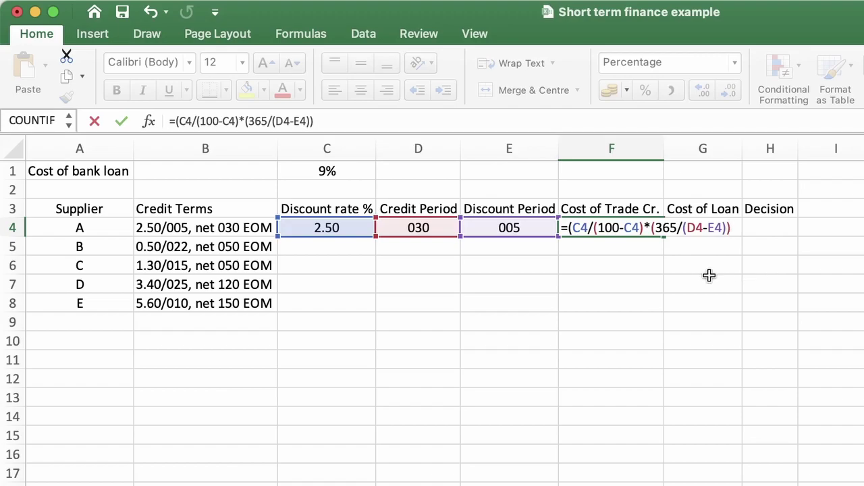
pyautogui.press('Return')
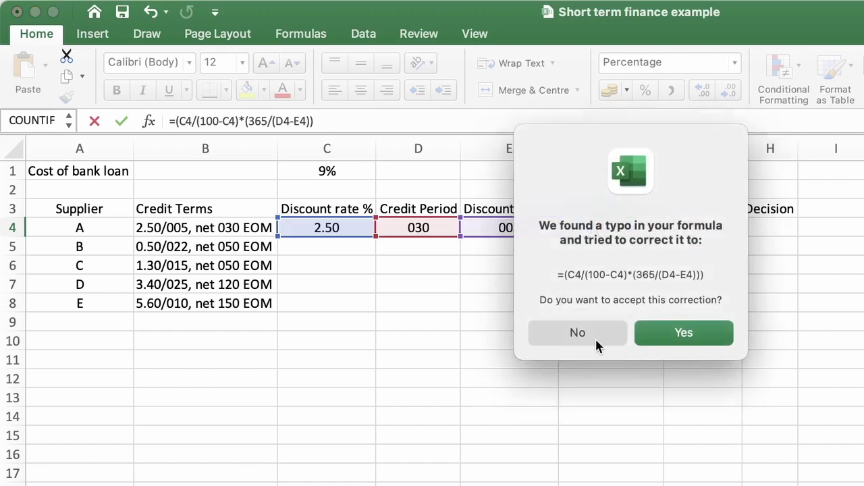
pyautogui.click(589, 330)
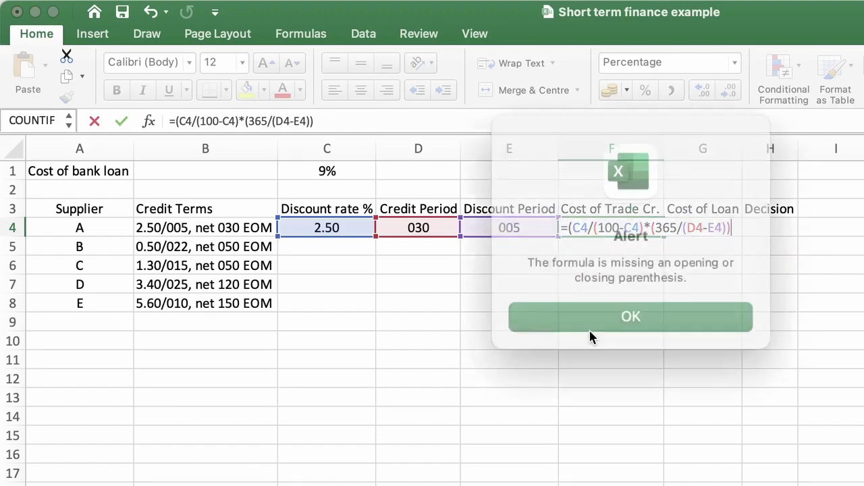
pyautogui.click(628, 301)
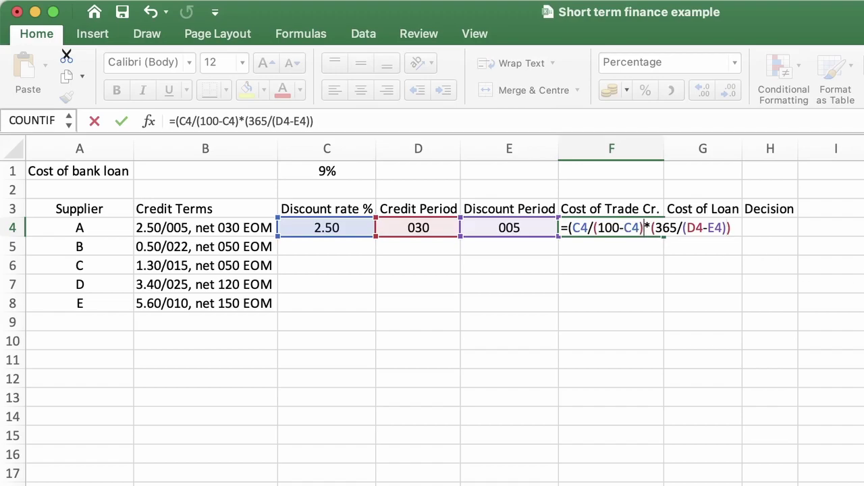
pyautogui.write(')')
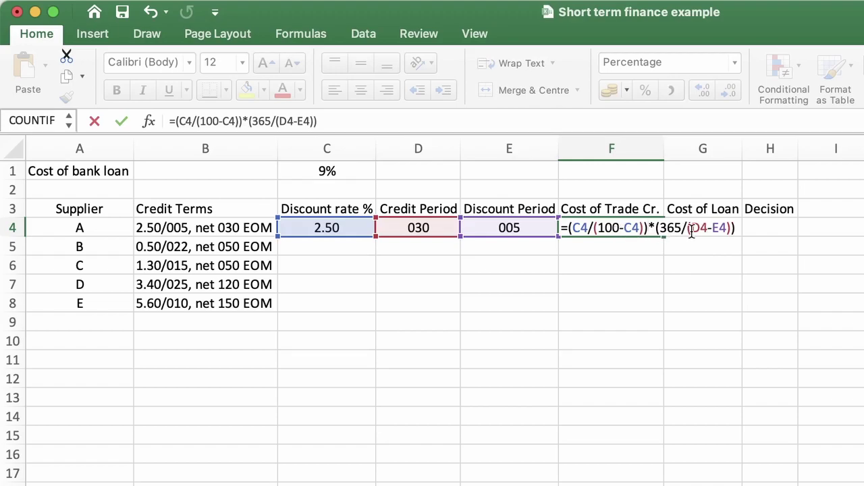
pyautogui.press('Return')
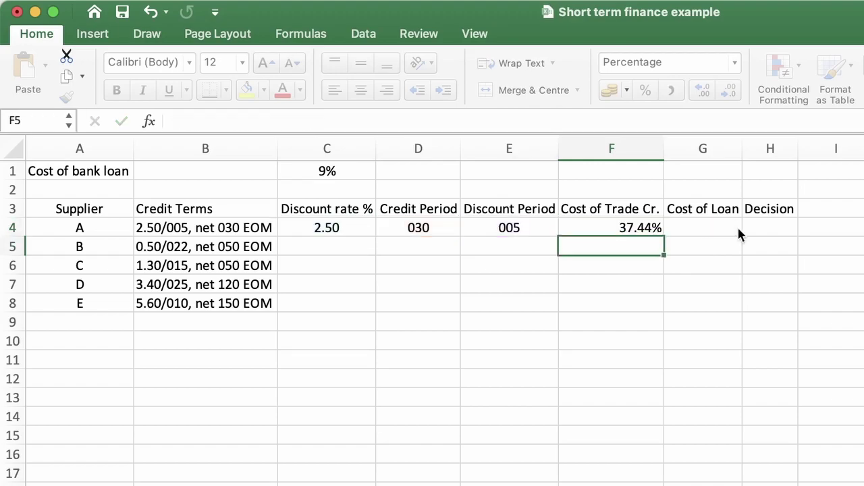
# Link supplier A's Cost of Loan in G4 to the bank loan rate with the absolute reference =$C$1
pyautogui.click(702, 227)
pyautogui.write('=')
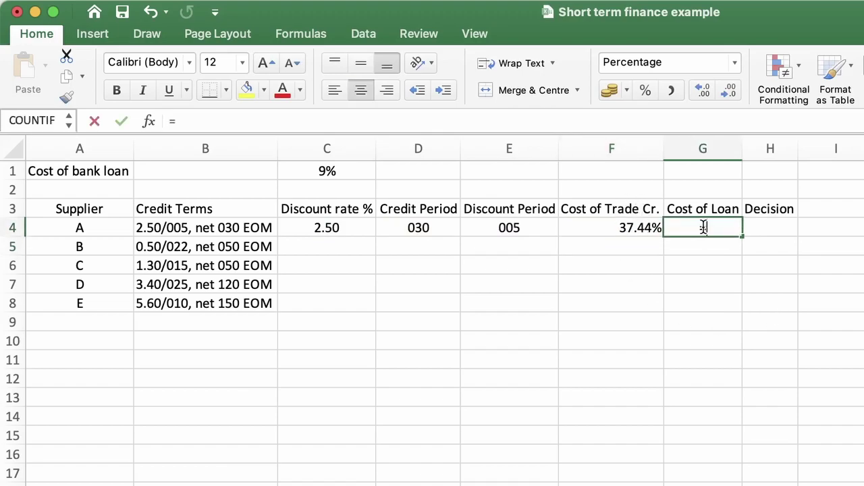
pyautogui.click(348, 173)
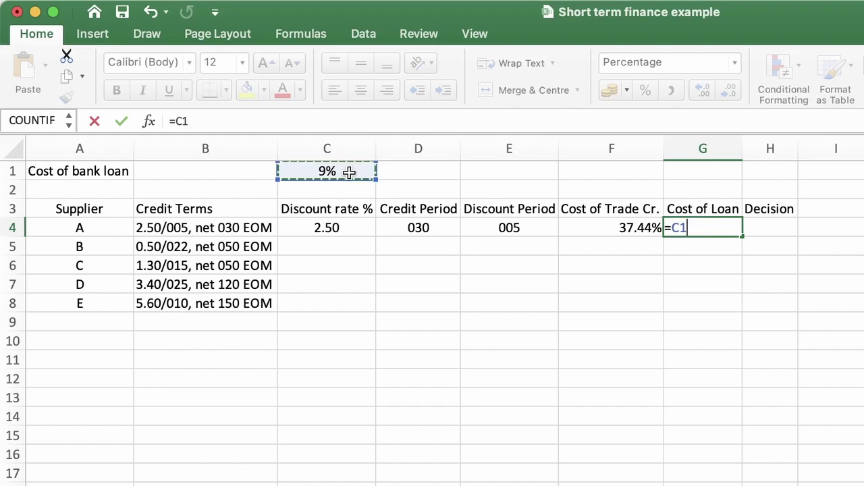
pyautogui.click(670, 228)
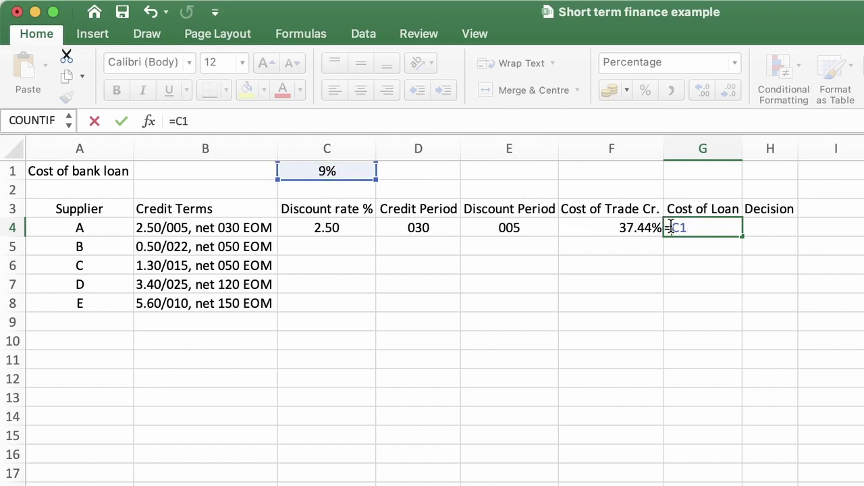
pyautogui.write('$')
pyautogui.press('Right')
pyautogui.write('$')
pyautogui.press('Right')
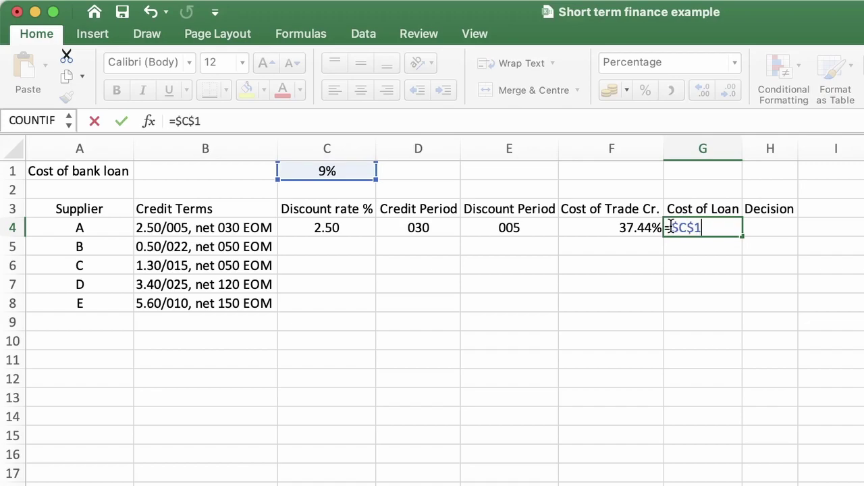
pyautogui.press('Return')
# Start an IF formula in supplier A's Decision cell H4 with the logical test F4>G4
pyautogui.click(763, 228)
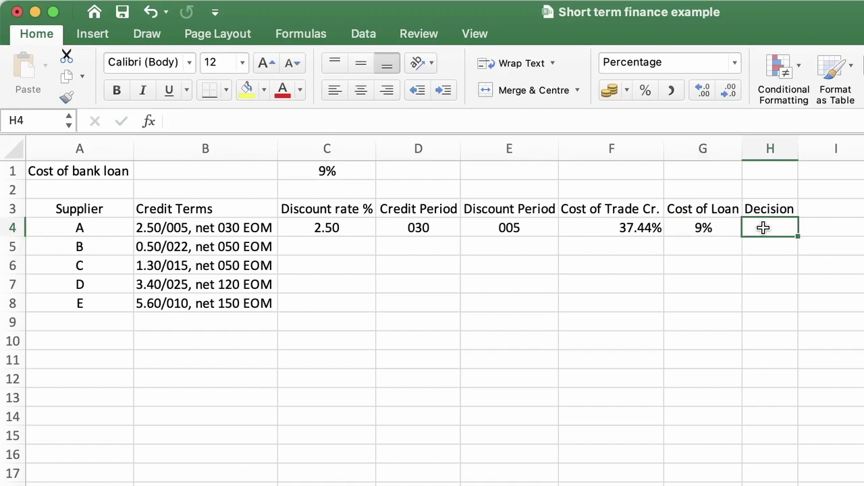
pyautogui.write('=f')
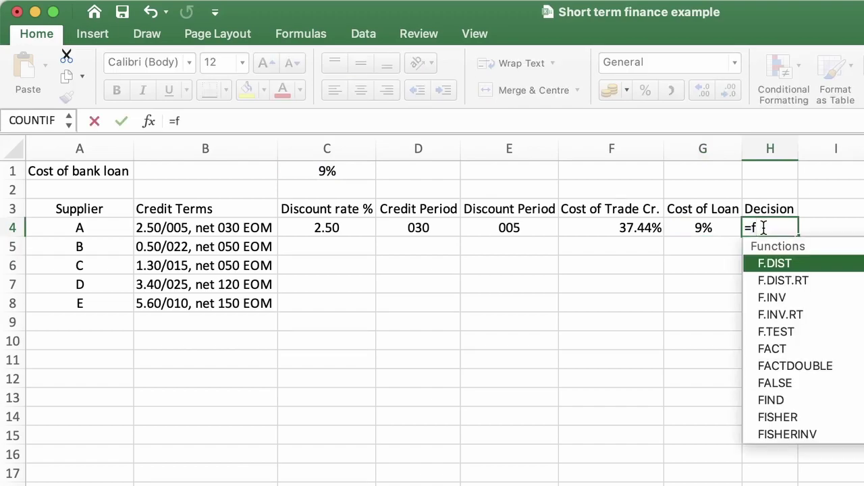
pyautogui.press('BackSpace')
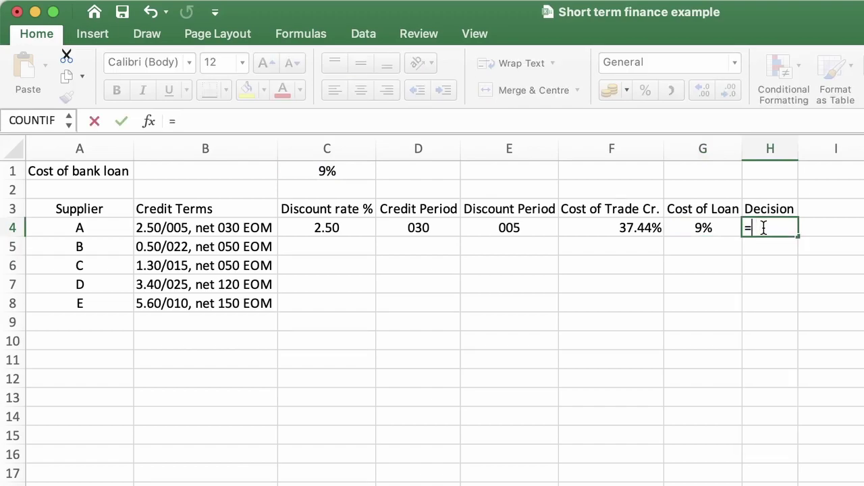
pyautogui.write('if(')
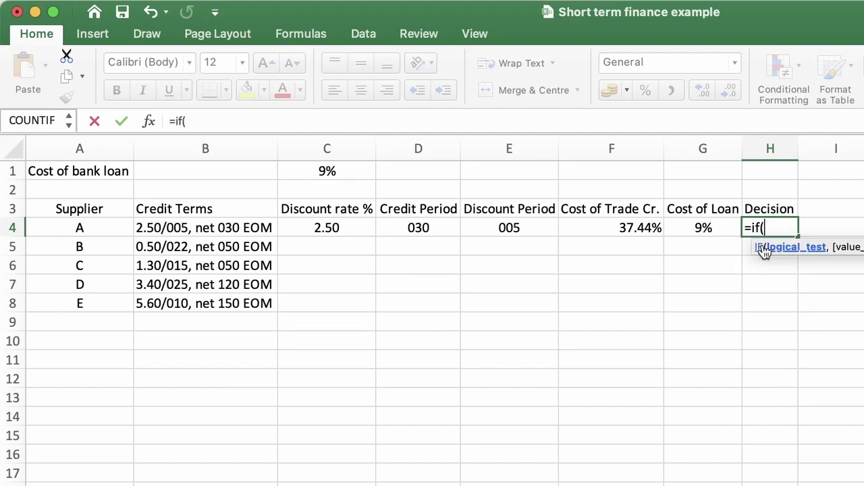
pyautogui.click(637, 230)
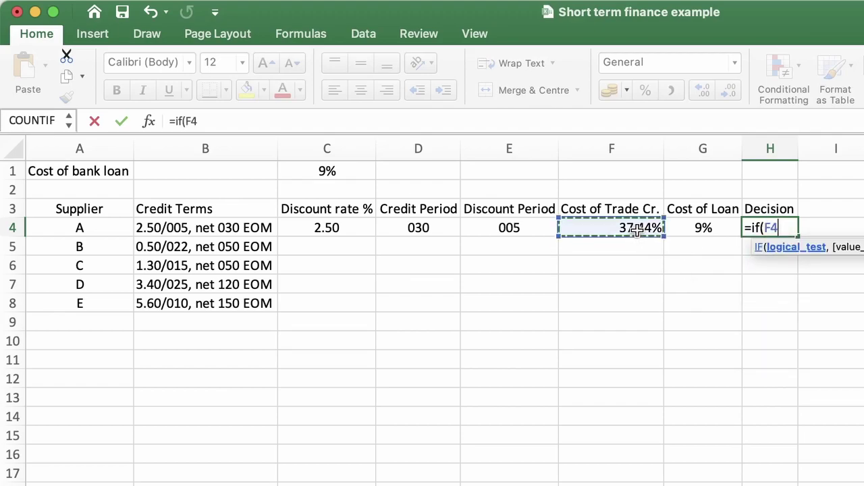
pyautogui.write('>')
pyautogui.click(690, 227)
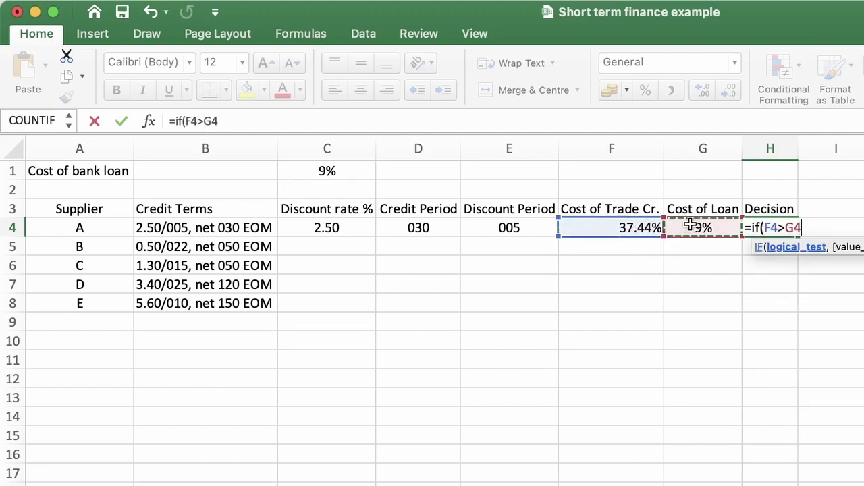
# Add "Give up the discount" as the true result of the H4 formula and begin the false result with "Take"
pyautogui.write(',"')
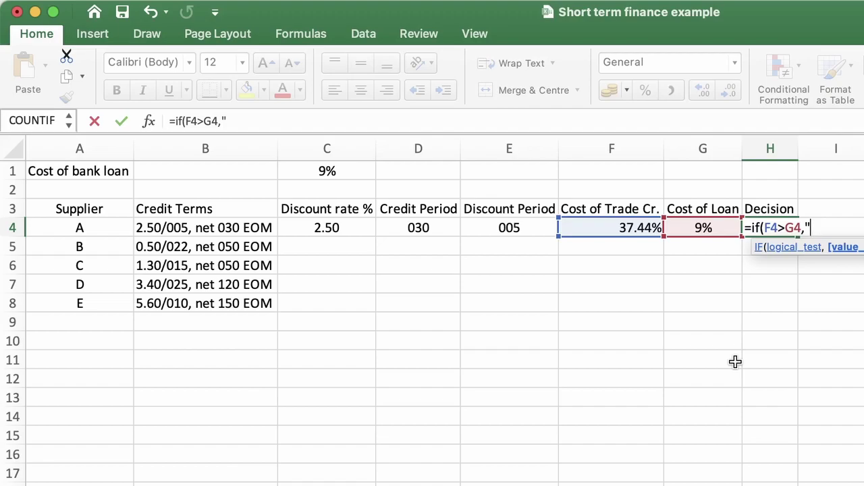
pyautogui.write('Give up ')
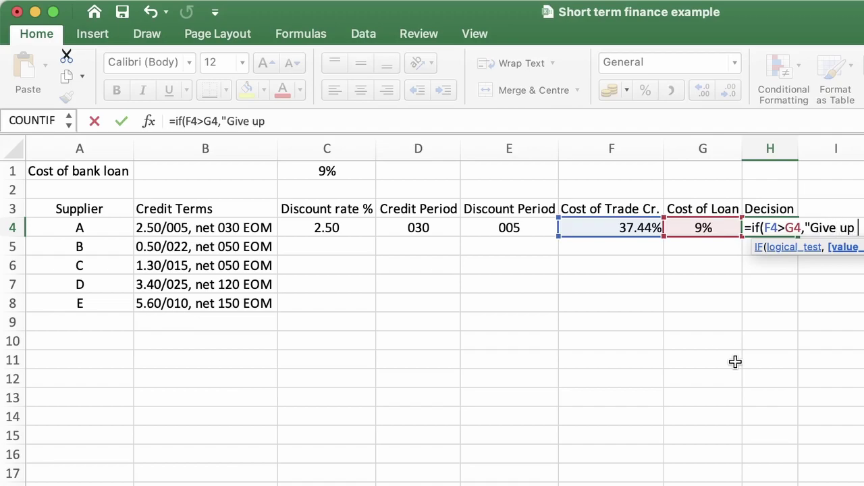
pyautogui.write('the discount')
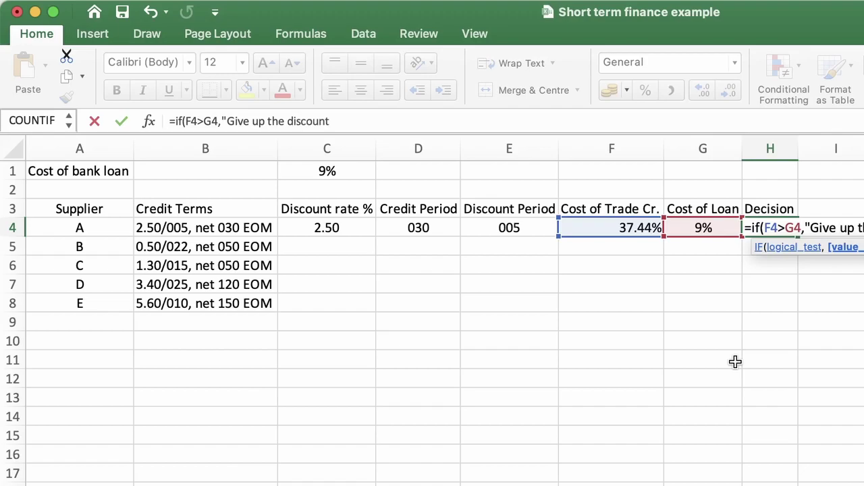
pyautogui.write('","Take')
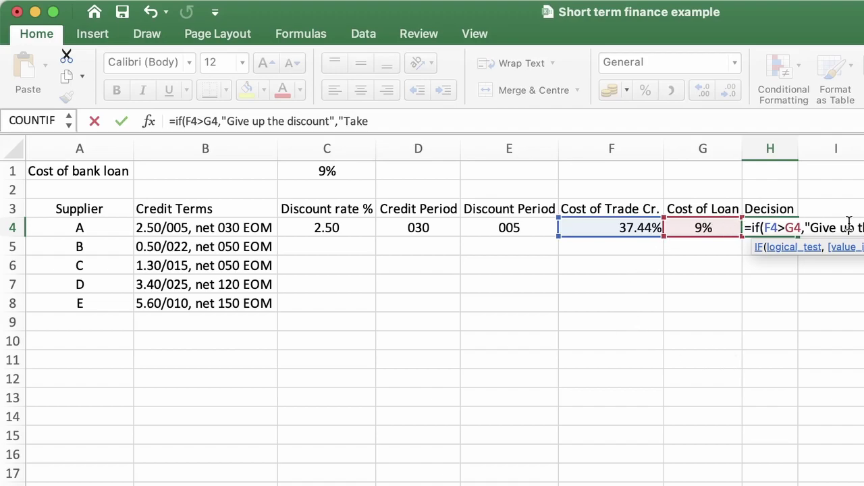
# Replace "Give up" with "Take" in the formula's true result so it reads "Take the discount"
pyautogui.click(810, 227)
pyautogui.hotkey('shift', 'Right')
pyautogui.hotkey('shift', 'Right')
pyautogui.hotkey('shift', 'Right')
pyautogui.hotkey('shift', 'Right')
pyautogui.hotkey('shift', 'Right')
pyautogui.hotkey('shift', 'Right')
pyautogui.hotkey('shift', 'Right')
pyautogui.write('Take')
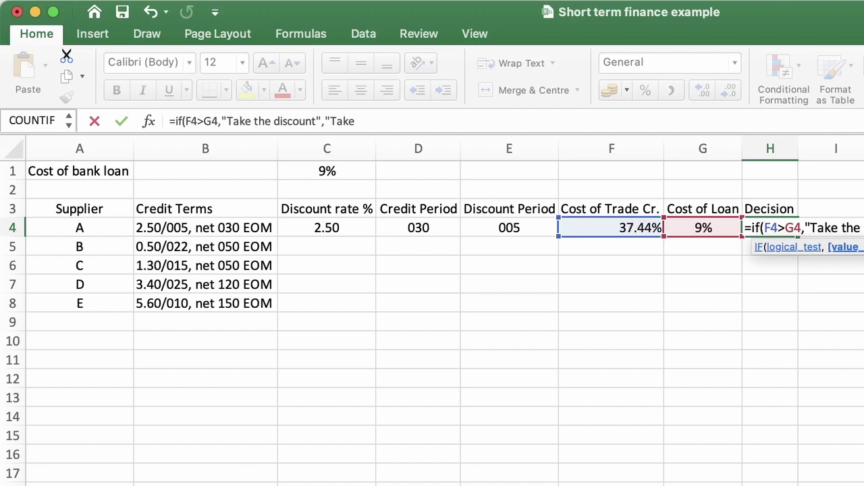
# Change the false result to "Give up the discount" and submit H4 as =IF(F4>G4,"Take the discount","Give up the discount")
pyautogui.press('BackSpace')
pyautogui.press('BackSpace')
pyautogui.press('BackSpace')
pyautogui.press('BackSpace')
pyautogui.write('Give up the')
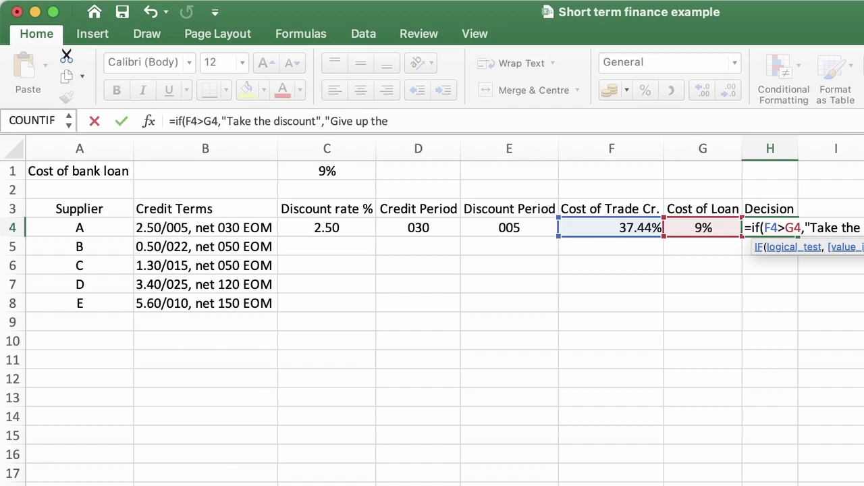
pyautogui.write(' discount")')
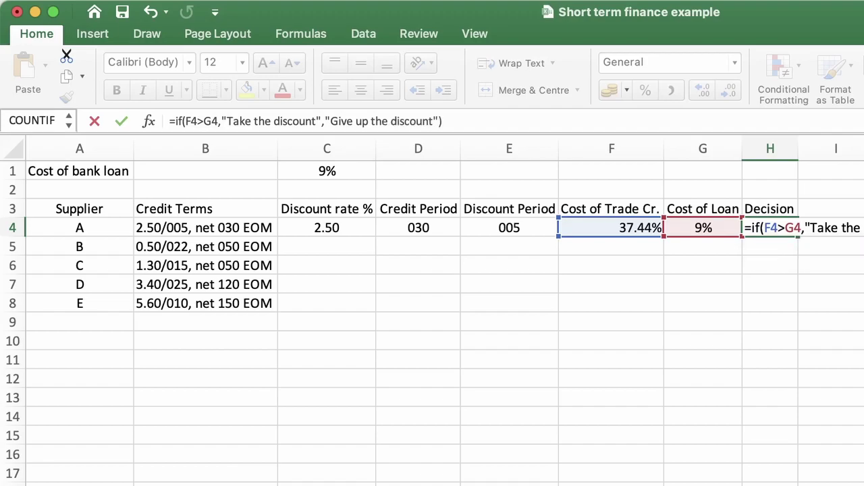
pyautogui.press('Return')
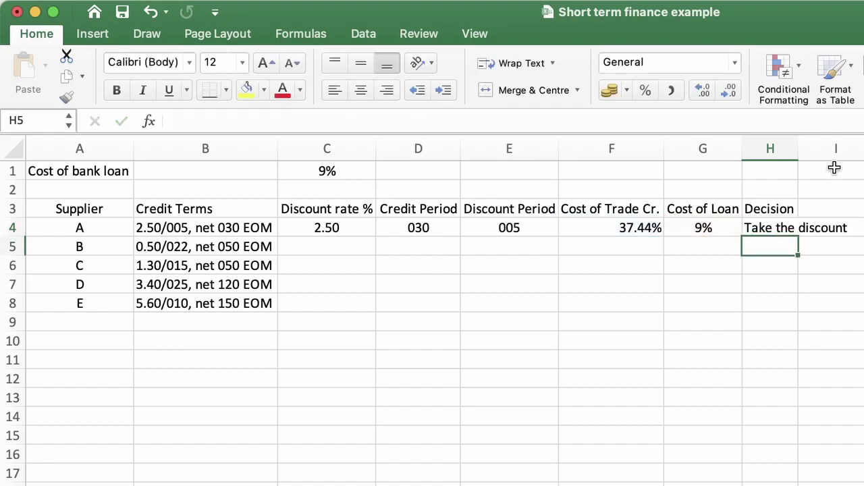
# Fill the supplier A formulas in C4:H4 down through row 8 and fit the Decision column's width to its text
pyautogui.doubleClick(797, 153)
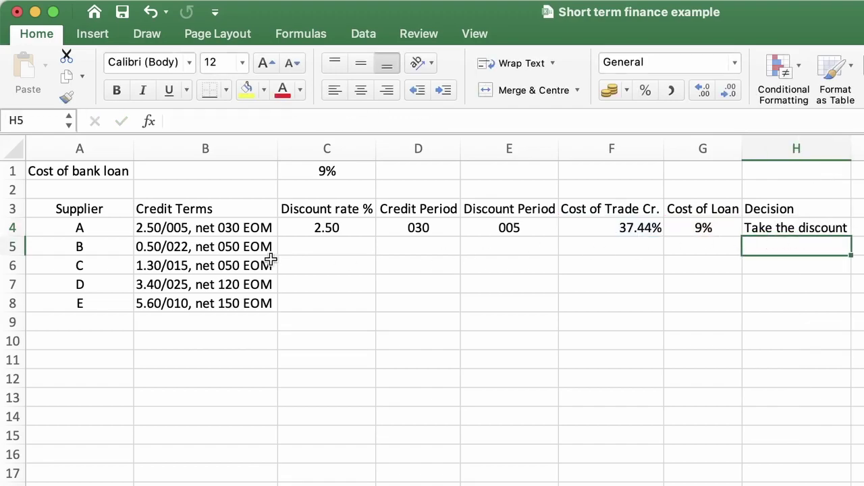
pyautogui.click(324, 232)
pyautogui.hotkey('shift', 'Right')
pyautogui.hotkey('shift', 'Right')
pyautogui.hotkey('shift', 'Right')
pyautogui.hotkey('shift', 'Right')
pyautogui.hotkey('shift', 'Right')
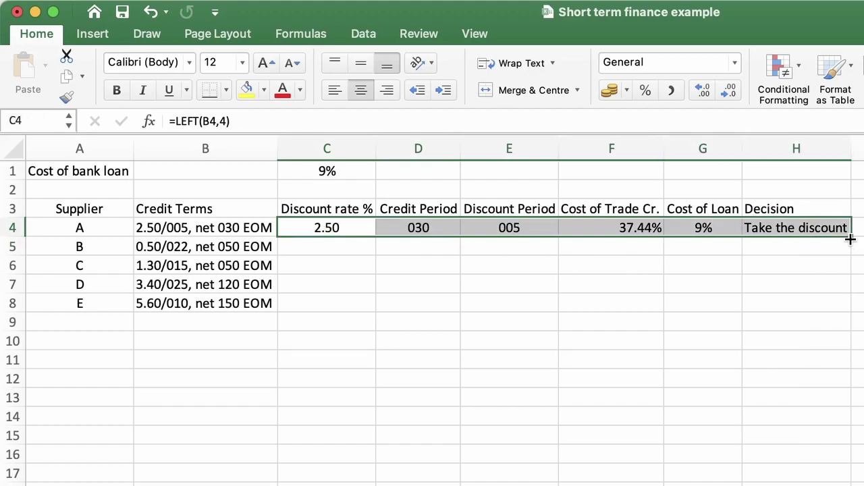
pyautogui.moveTo(850, 239); pyautogui.dragTo(858, 303)
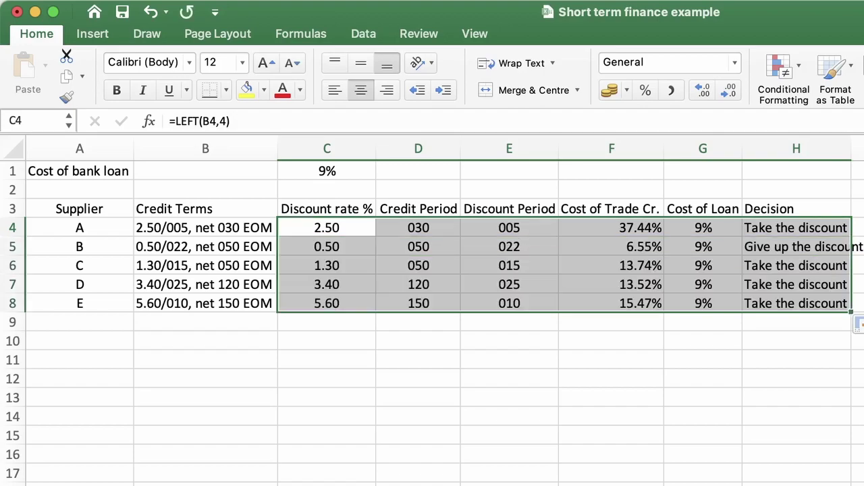
pyautogui.click(863, 285)
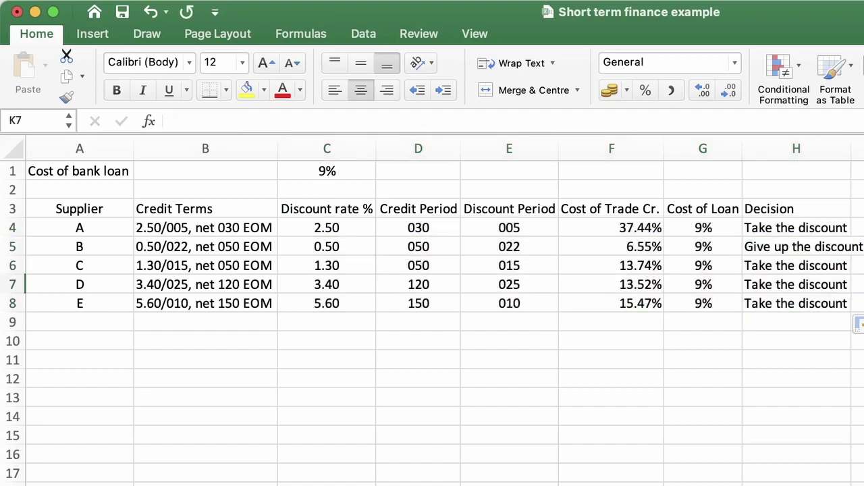
pyautogui.doubleClick(851, 149)
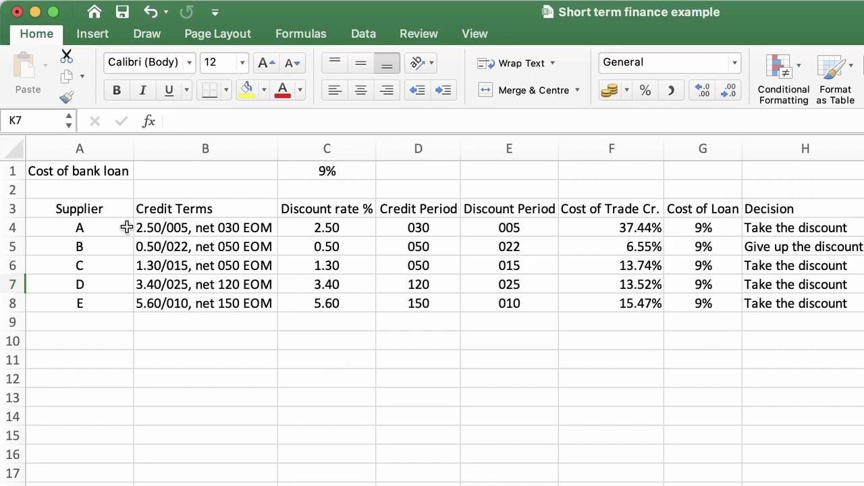
# Make the table's header row A3:H3 bold
pyautogui.click(92, 209)
pyautogui.hotkey('shift', 'Right')
pyautogui.hotkey('shift', 'Right')
pyautogui.hotkey('shift', 'Right')
pyautogui.hotkey('shift', 'Right')
pyautogui.hotkey('shift', 'Right')
pyautogui.hotkey('shift', 'Right')
pyautogui.hotkey('shift', 'Right')
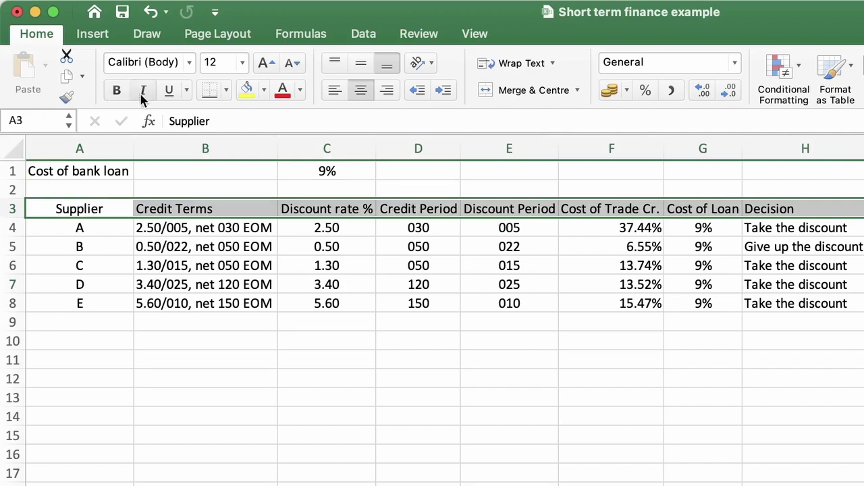
pyautogui.click(117, 92)
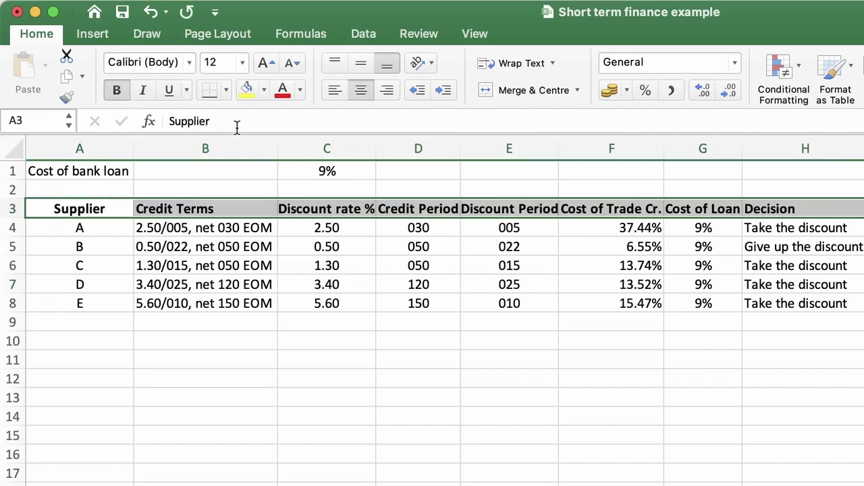
# Widen columns C through G to fit their bold headers, from Discount rate % to Cost of Loan
pyautogui.moveTo(377, 154); pyautogui.dragTo(383, 152)
pyautogui.doubleClick(467, 149)
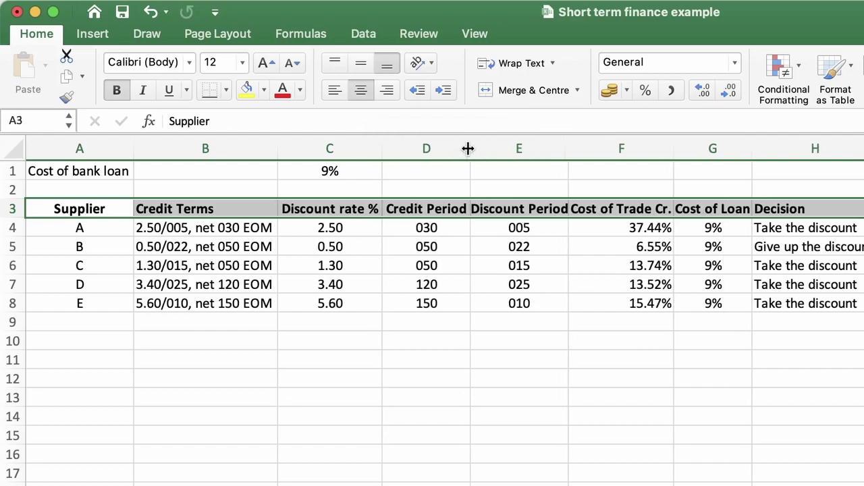
pyautogui.doubleClick(564, 149)
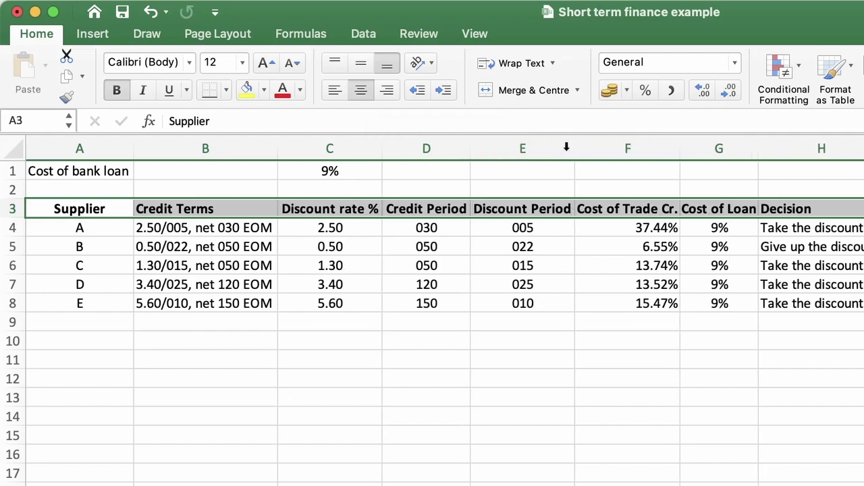
pyautogui.doubleClick(681, 148)
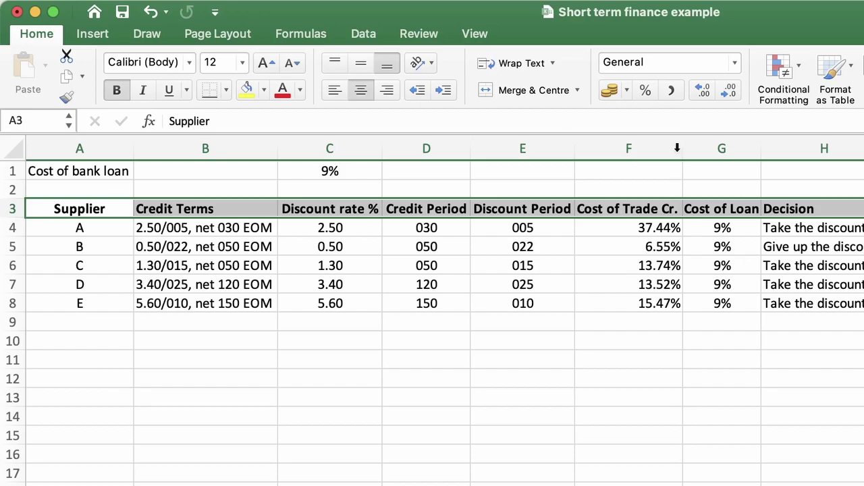
pyautogui.doubleClick(761, 140)
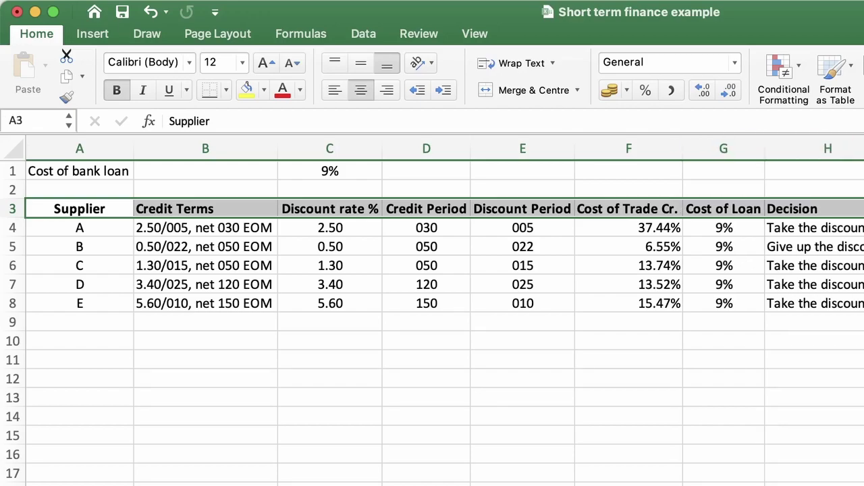
pyautogui.click(720, 414)
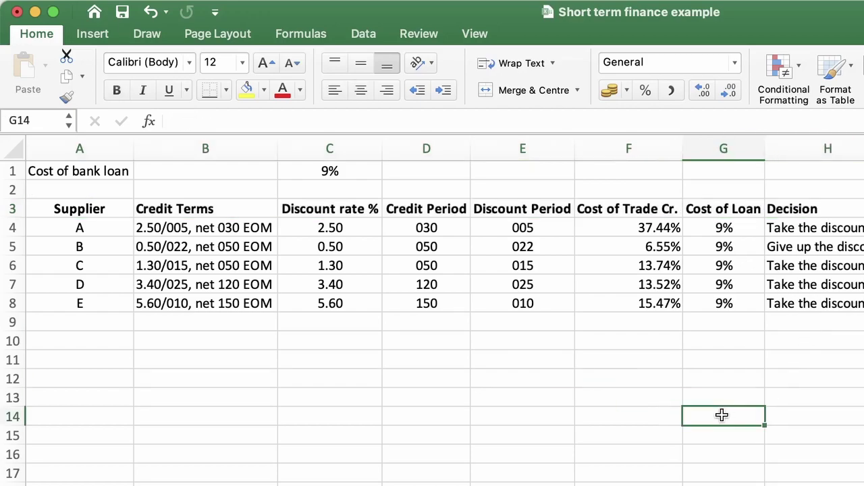